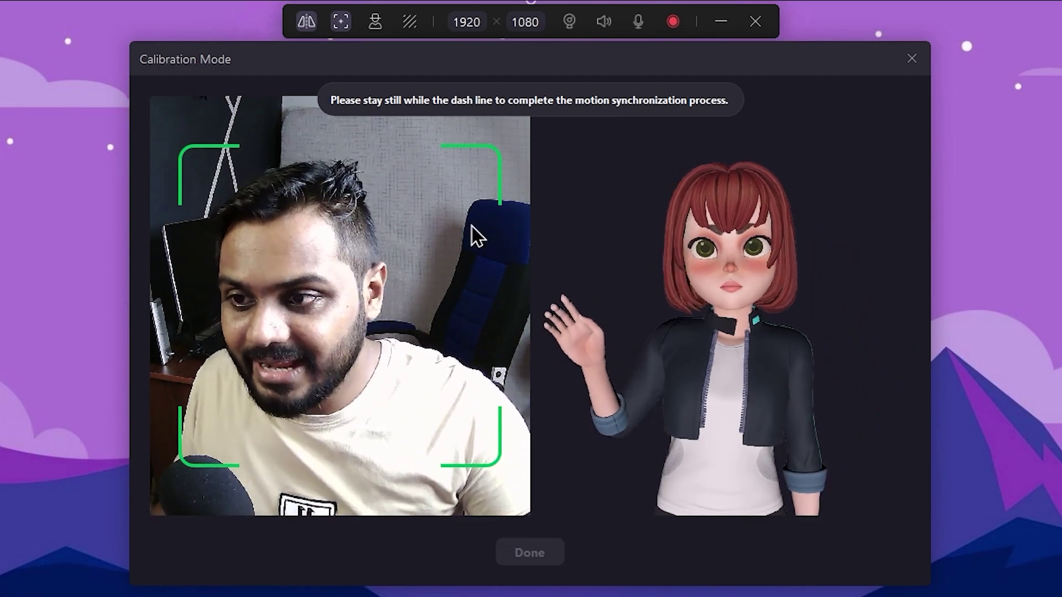
# - Open the virtual avatar gallery and scroll through the Cartoon avatars
pyautogui.click(375, 22)
pyautogui.click(509, 103)
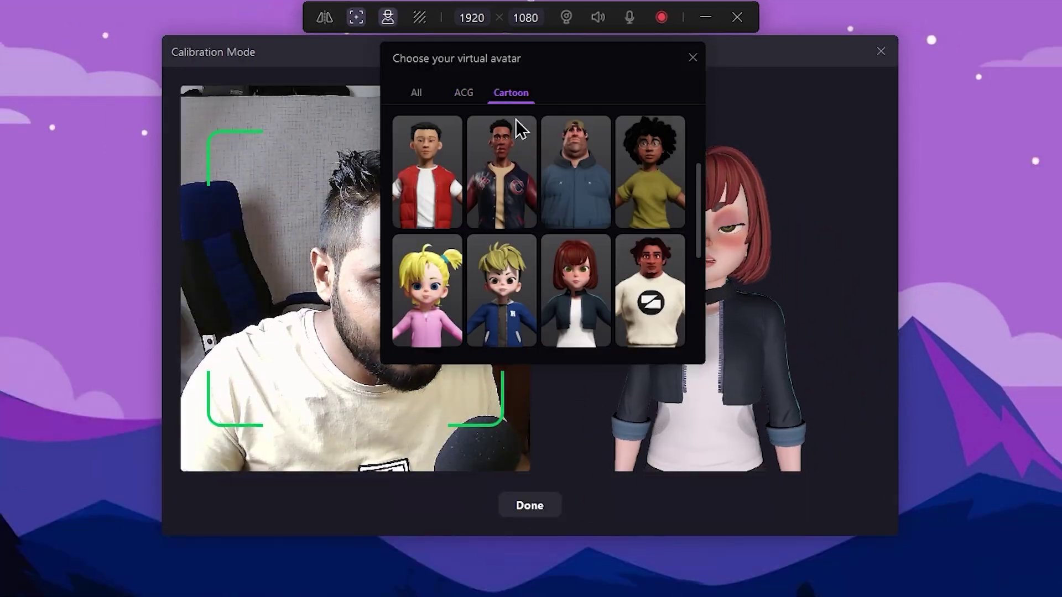
pyautogui.scroll(-5, 632, 290)
pyautogui.scroll(6, 610, 263)
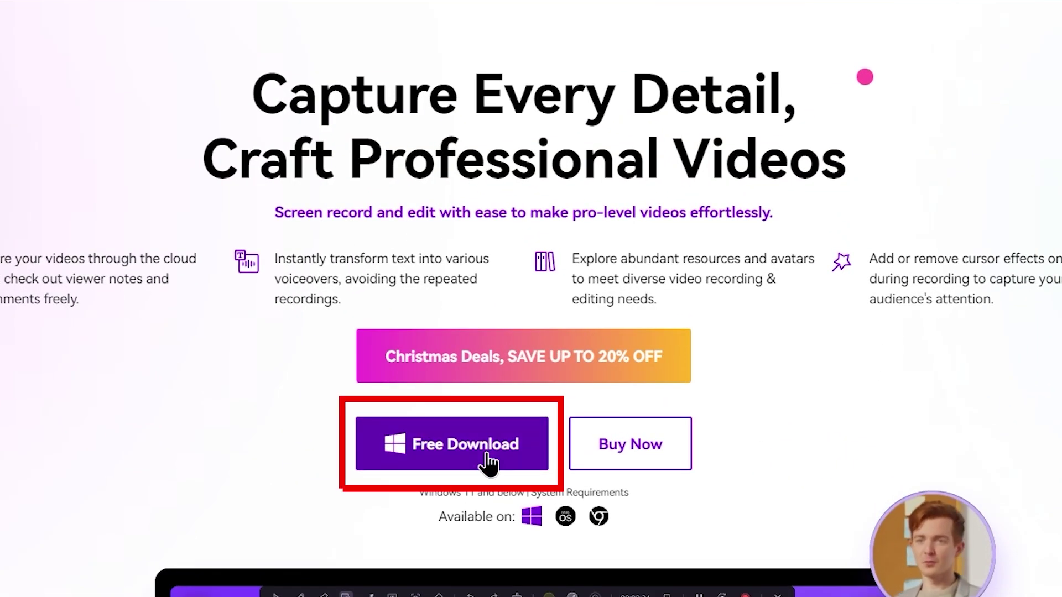
# - Download the free DemoCreator installer into Downloads and run the setup file
pyautogui.click(481, 456)
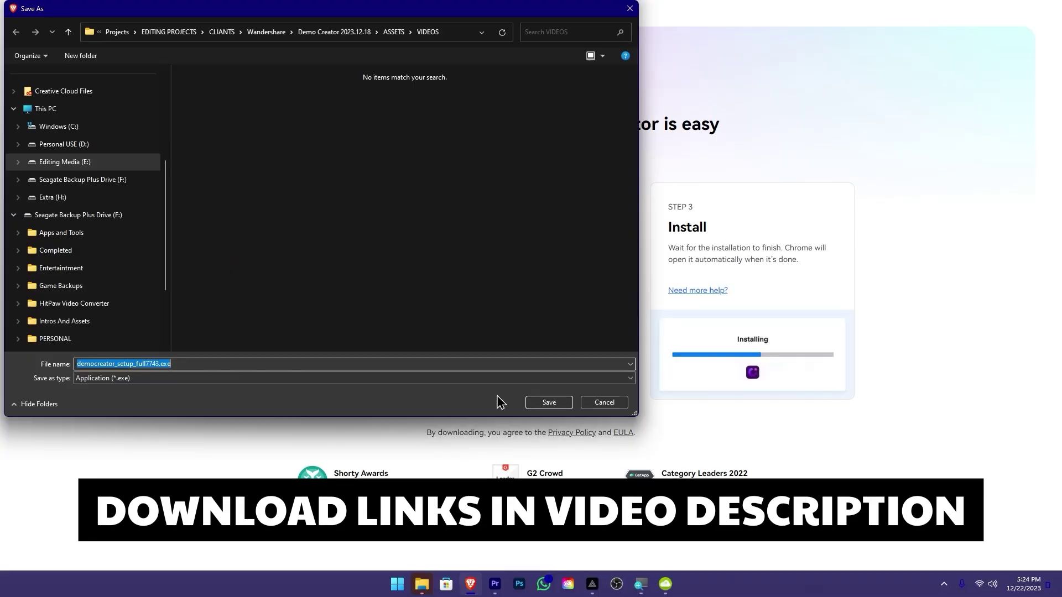
pyautogui.click(88, 147)
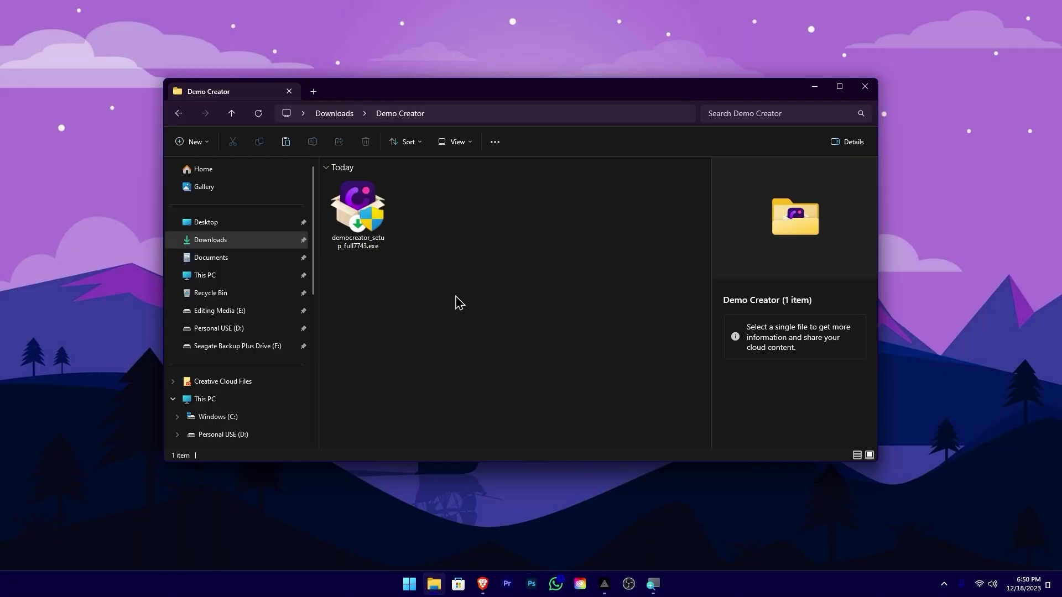
pyautogui.doubleClick(373, 224)
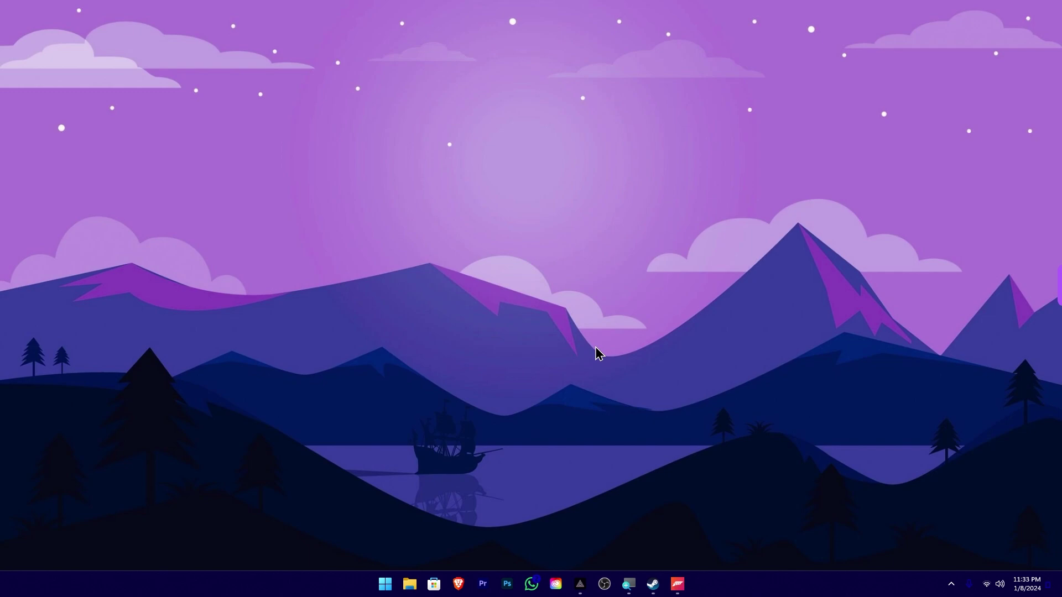
# - Launch Wondershare DemoCreator from the Start menu's pinned Tools folder
pyautogui.press('super')
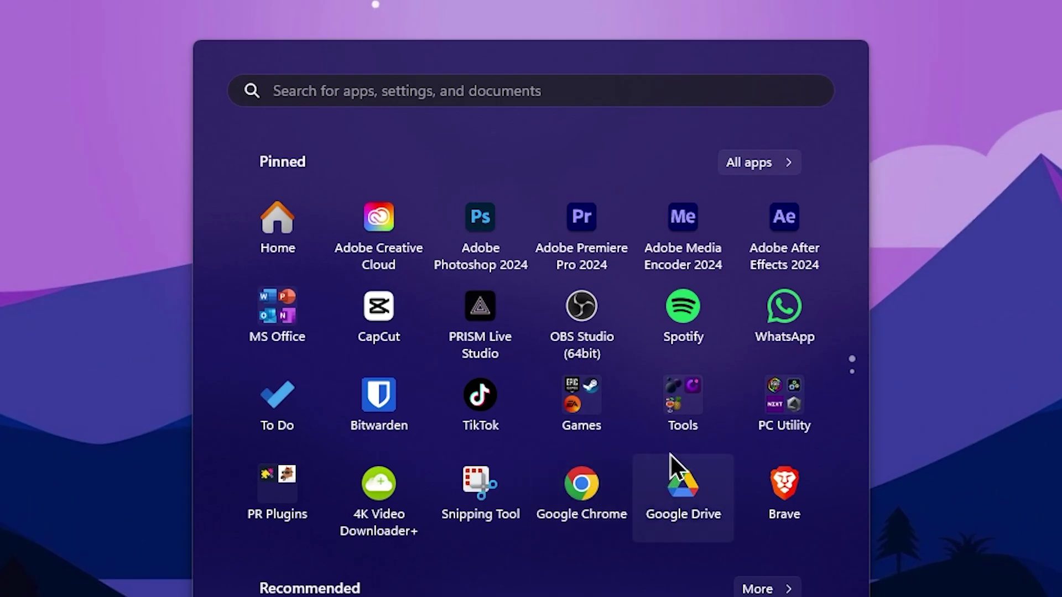
pyautogui.click(612, 354)
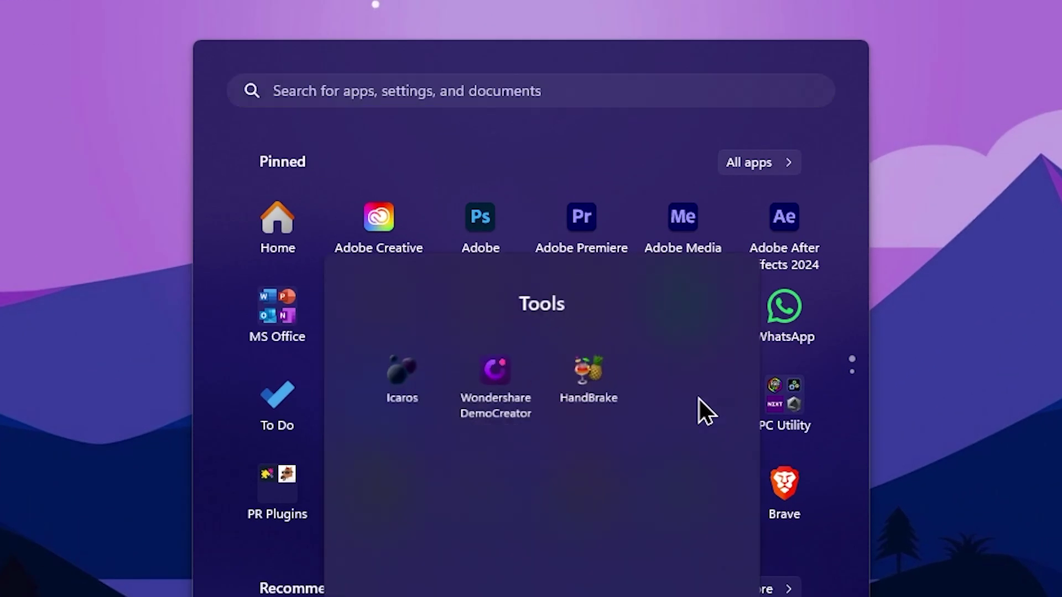
pyautogui.click(499, 374)
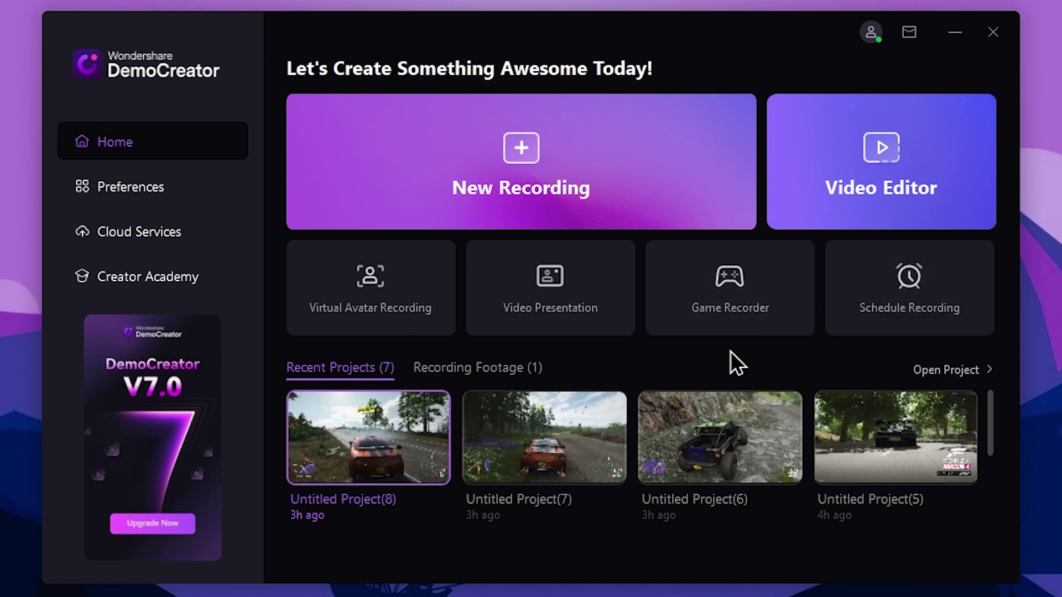
# - Open the Game Recorder from the home screen and expand the microphone device list
pyautogui.click(745, 297)
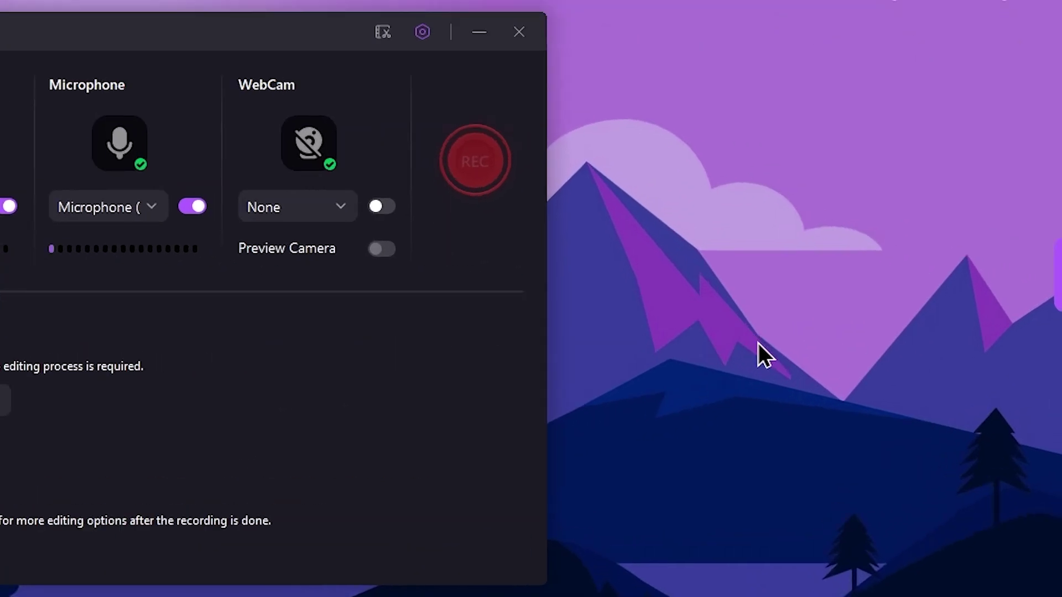
pyautogui.moveTo(1056, 274)
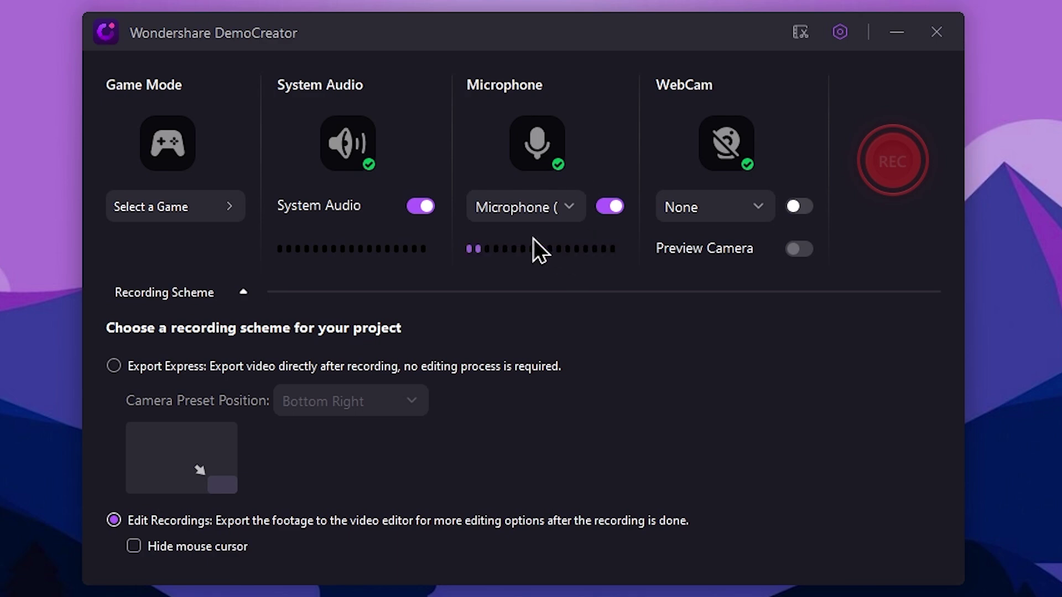
pyautogui.click(571, 203)
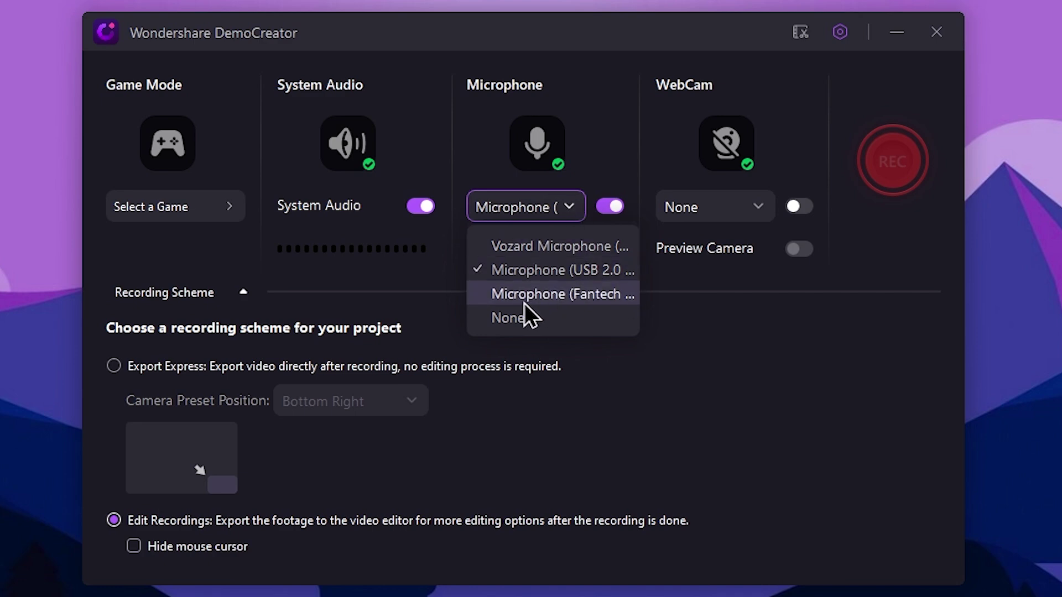
# - Select the Fantech microphone, then test the webcam and leave it off
pyautogui.click(591, 294)
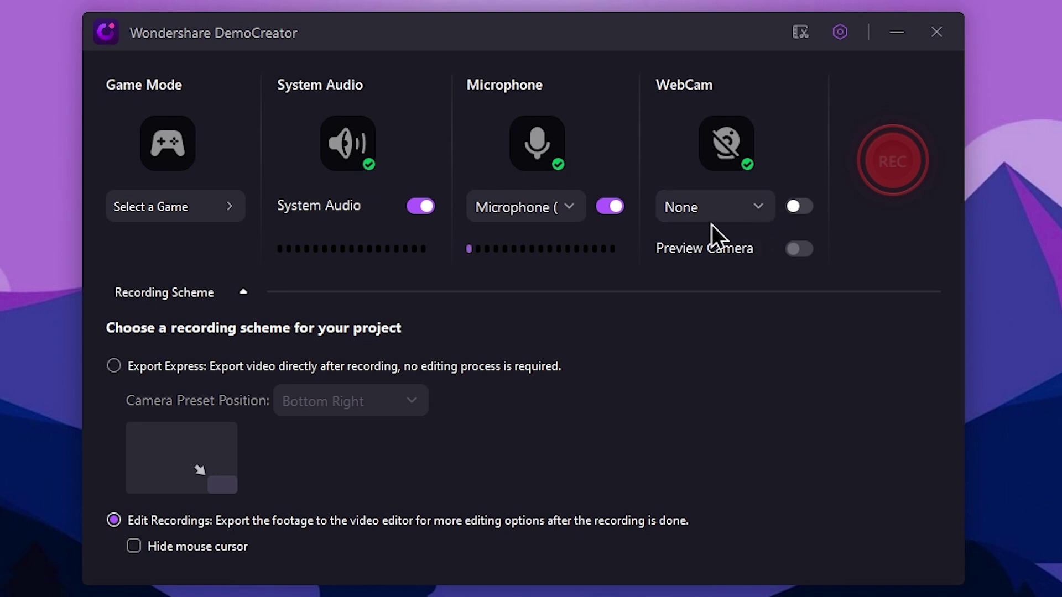
pyautogui.click(802, 206)
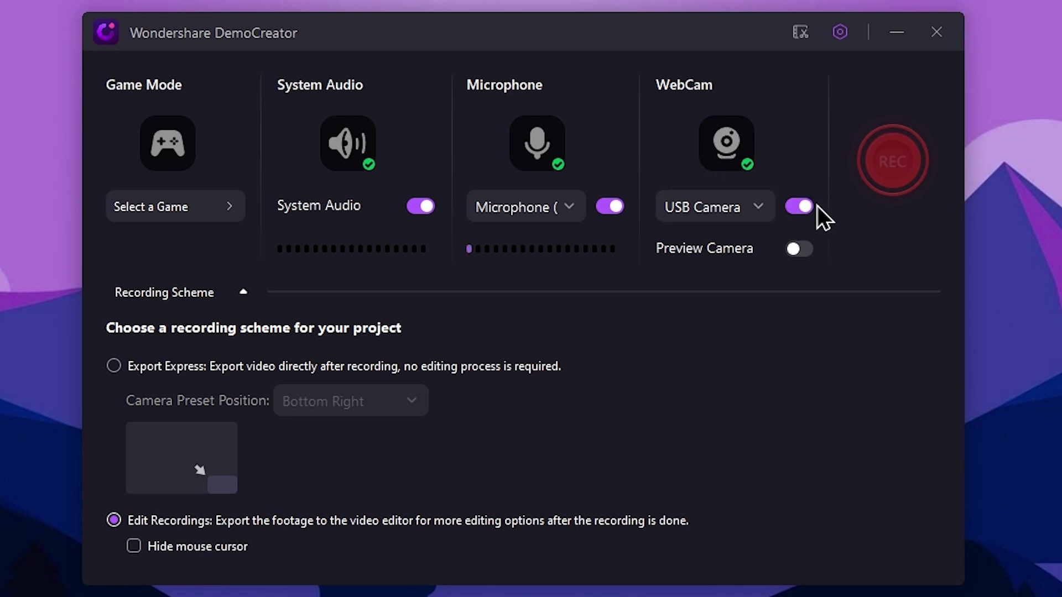
pyautogui.click(798, 206)
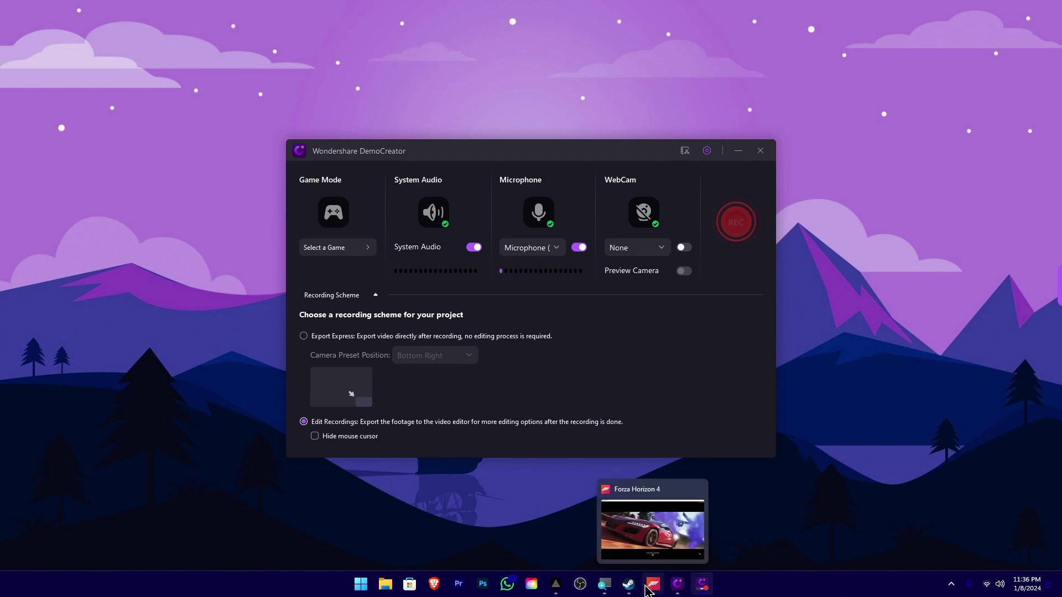
# - Set the Forza Horizon 4 window as the Game Mode recording target
pyautogui.click(654, 585)
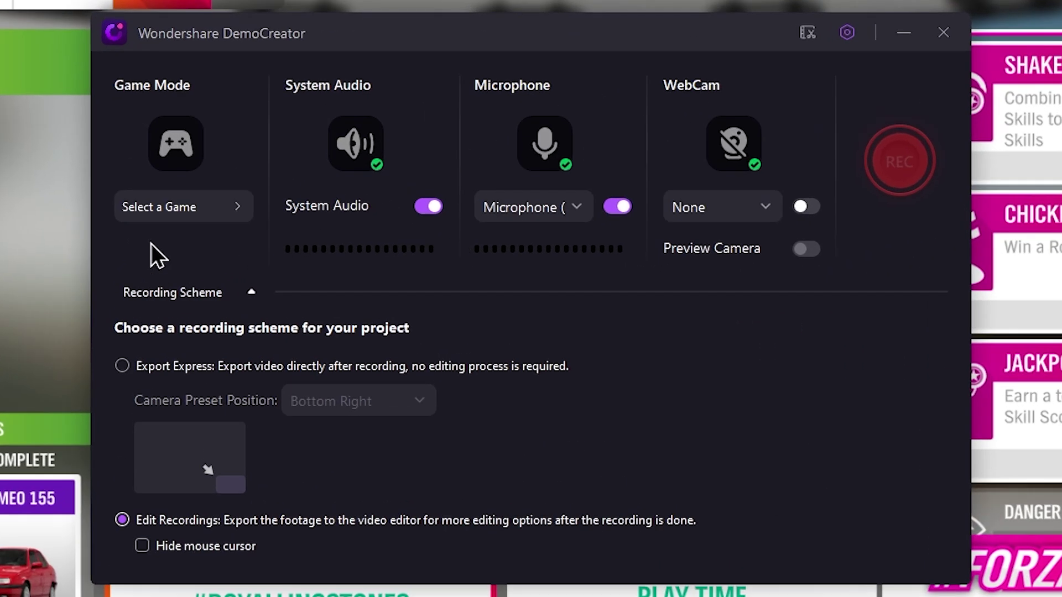
pyautogui.click(221, 207)
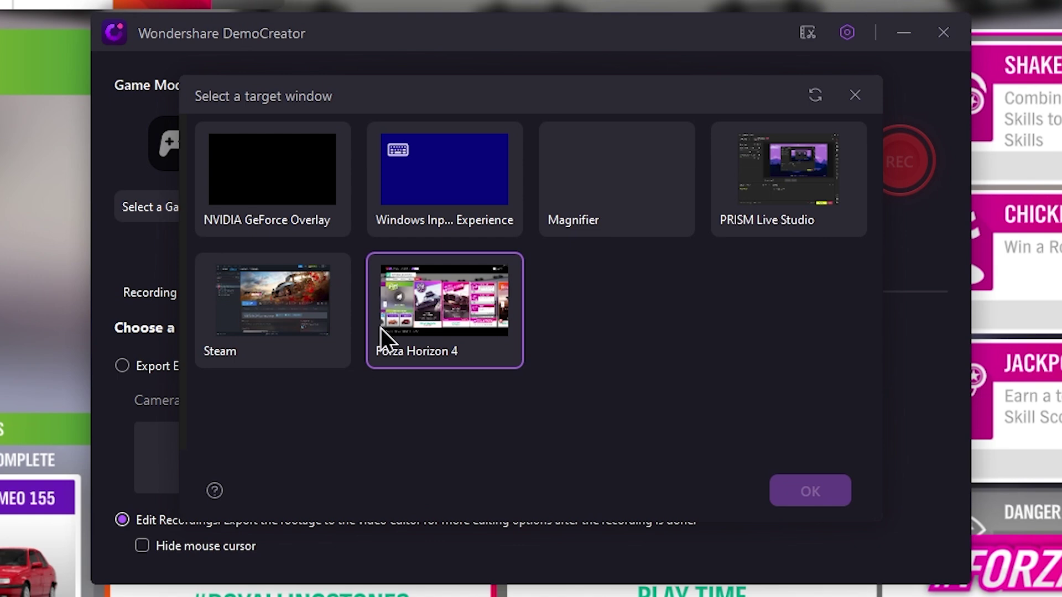
pyautogui.click(474, 291)
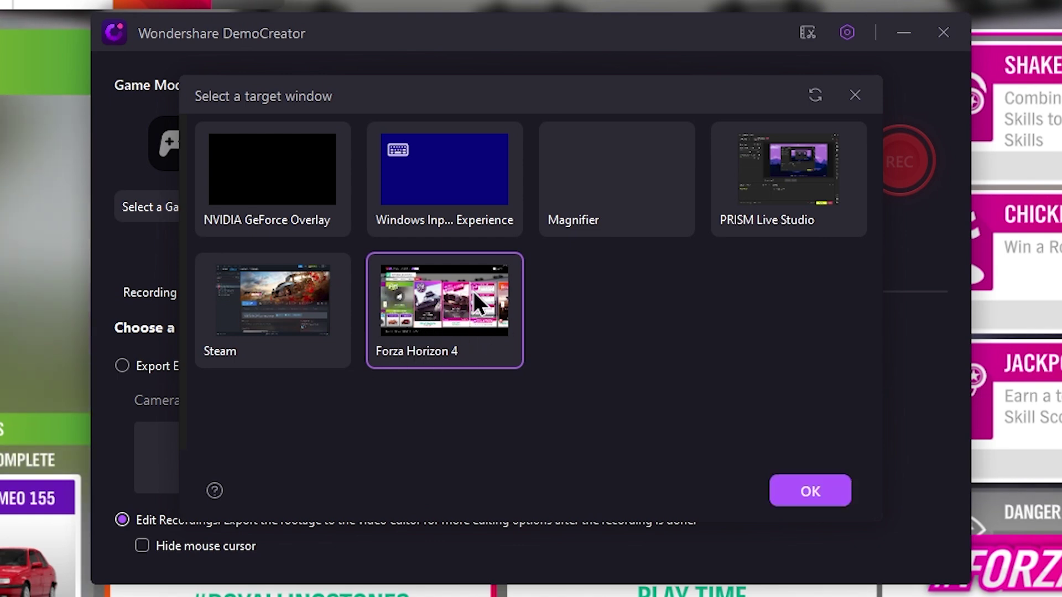
pyautogui.click(834, 490)
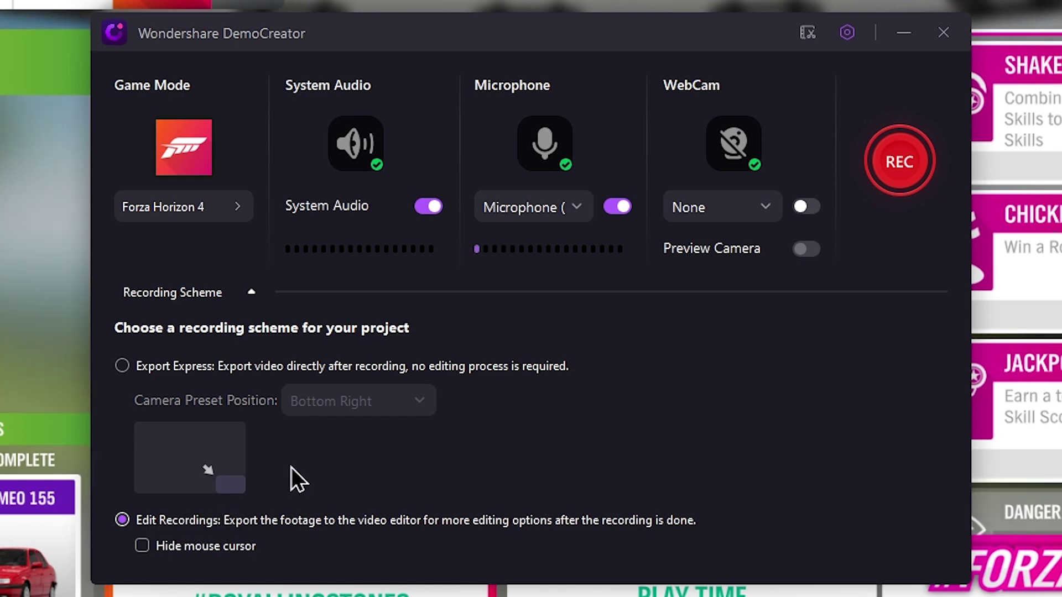
# - Open Advanced Settings and review the File Location, Video, Webcam and Shortcuts pages
pyautogui.moveTo(528, 240)
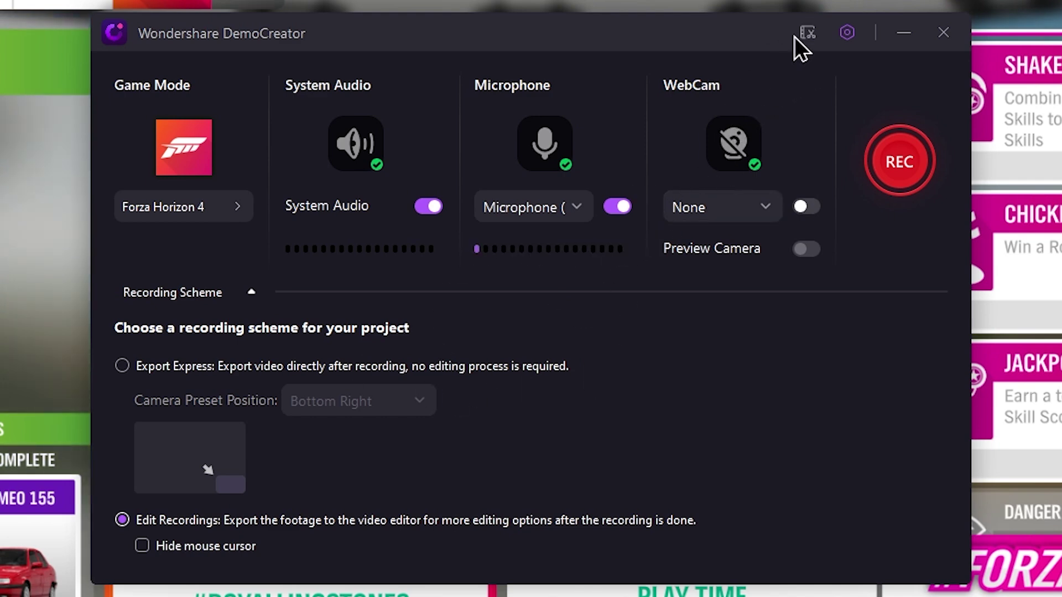
pyautogui.click(846, 38)
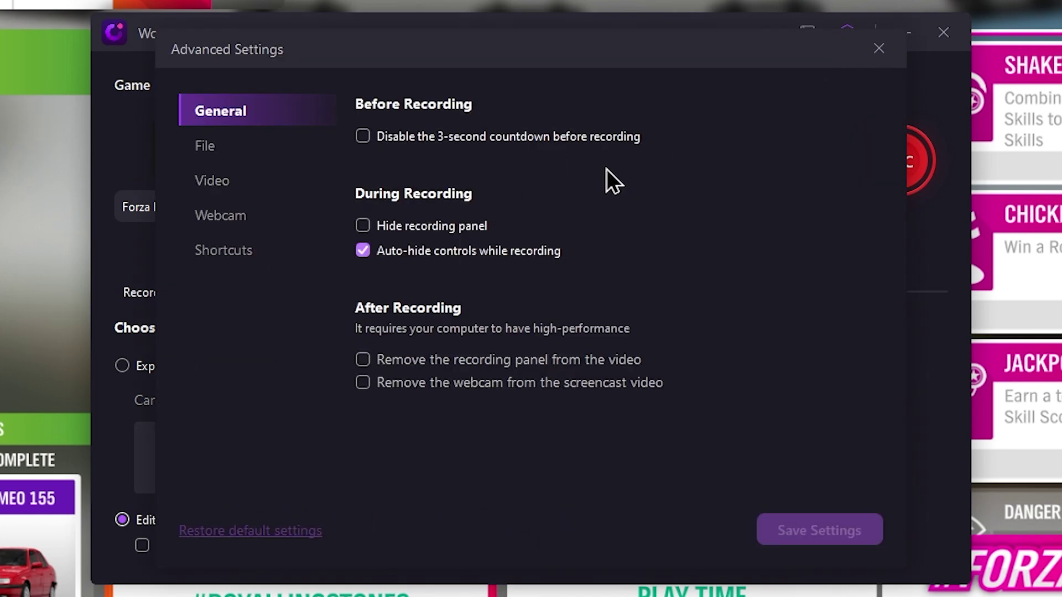
pyautogui.click(240, 146)
pyautogui.click(238, 179)
pyautogui.click(260, 218)
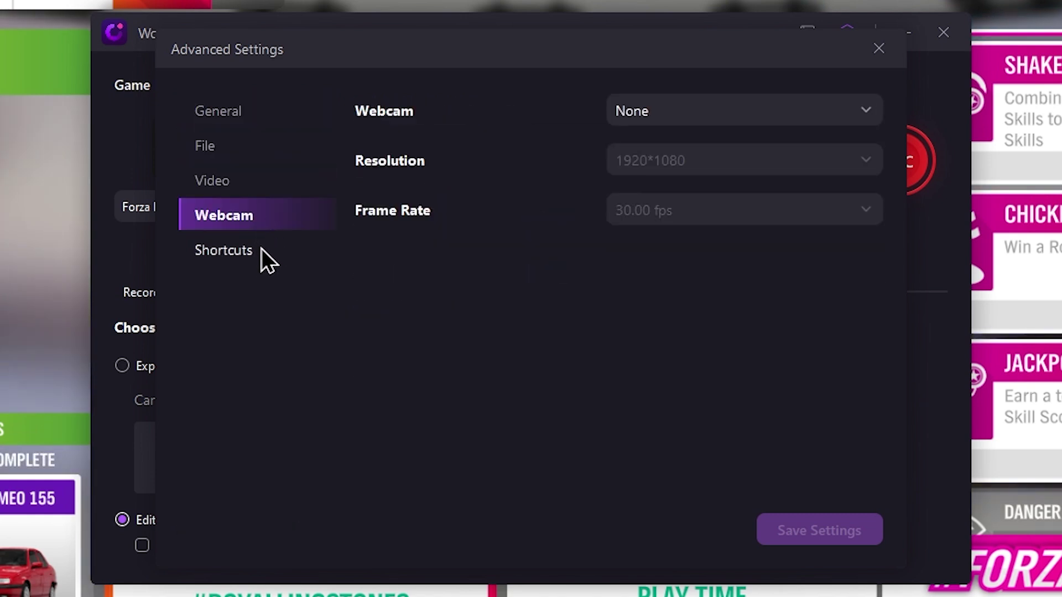
pyautogui.click(257, 250)
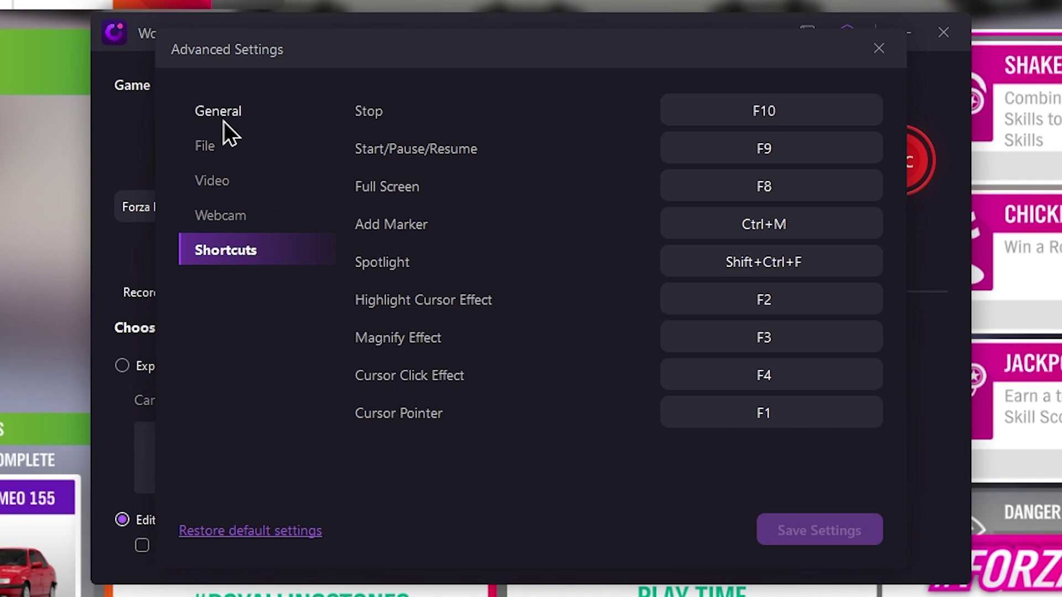
# - Browse for a different recordings folder, then cancel and keep the current location
pyautogui.click(218, 151)
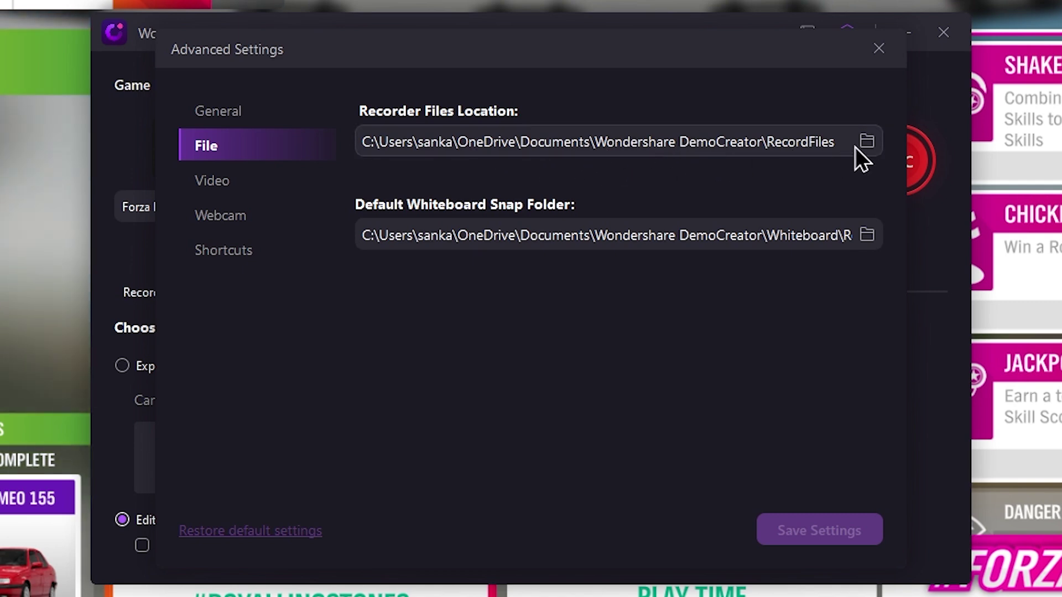
pyautogui.click(872, 144)
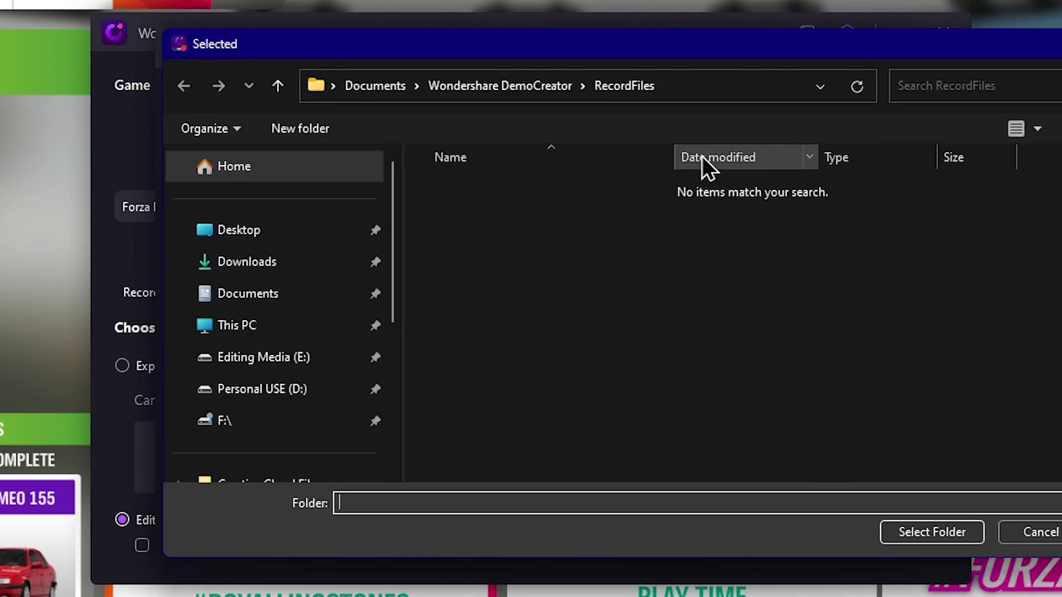
pyautogui.press('Escape')
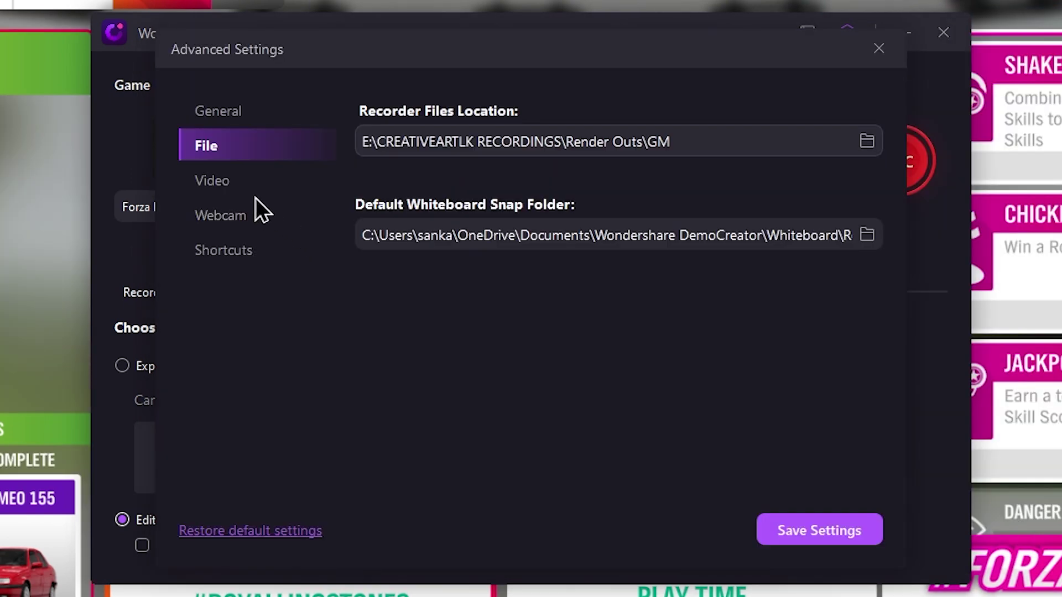
# - Keep the game-mode frame rate at 60 fps and recording quality at High
pyautogui.click(212, 181)
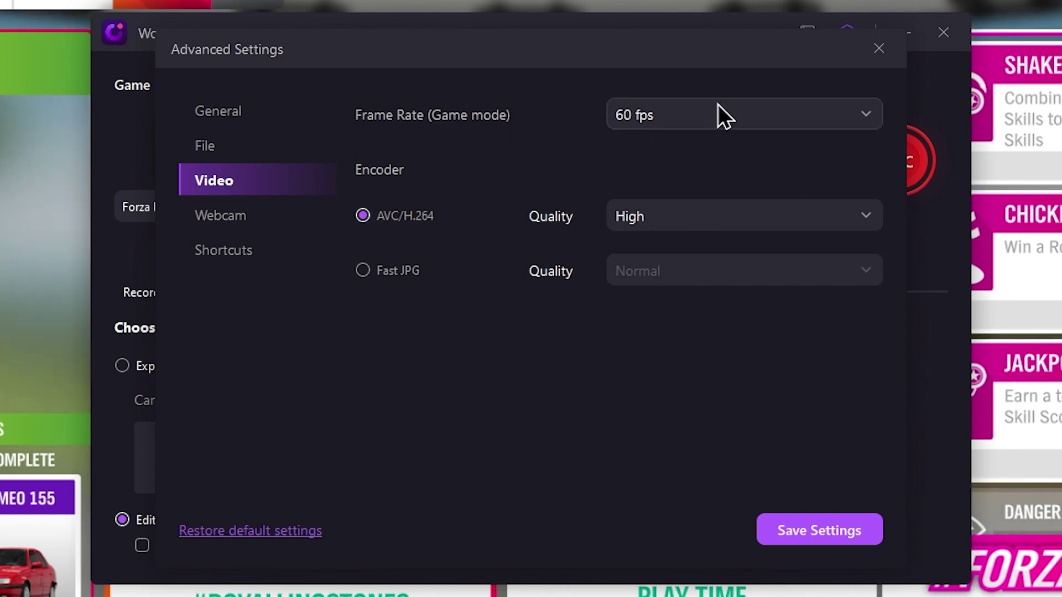
pyautogui.click(704, 115)
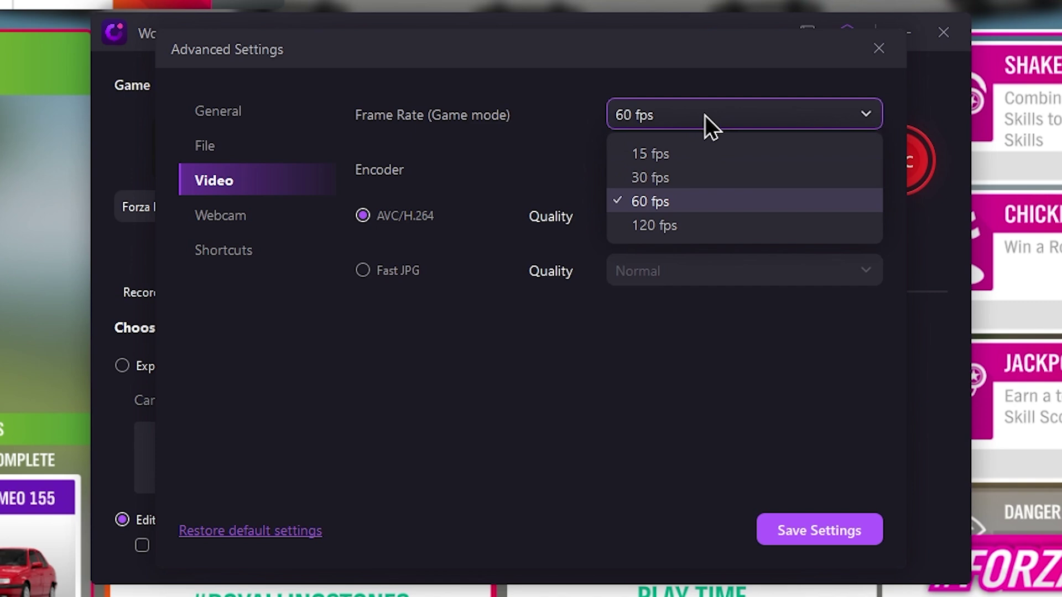
pyautogui.click(707, 203)
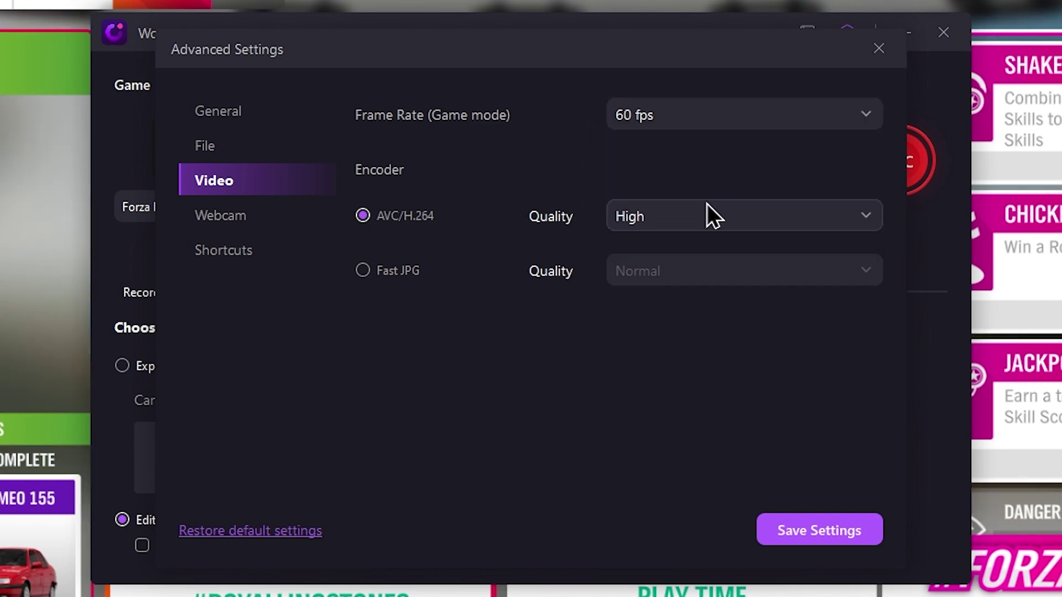
pyautogui.click(665, 214)
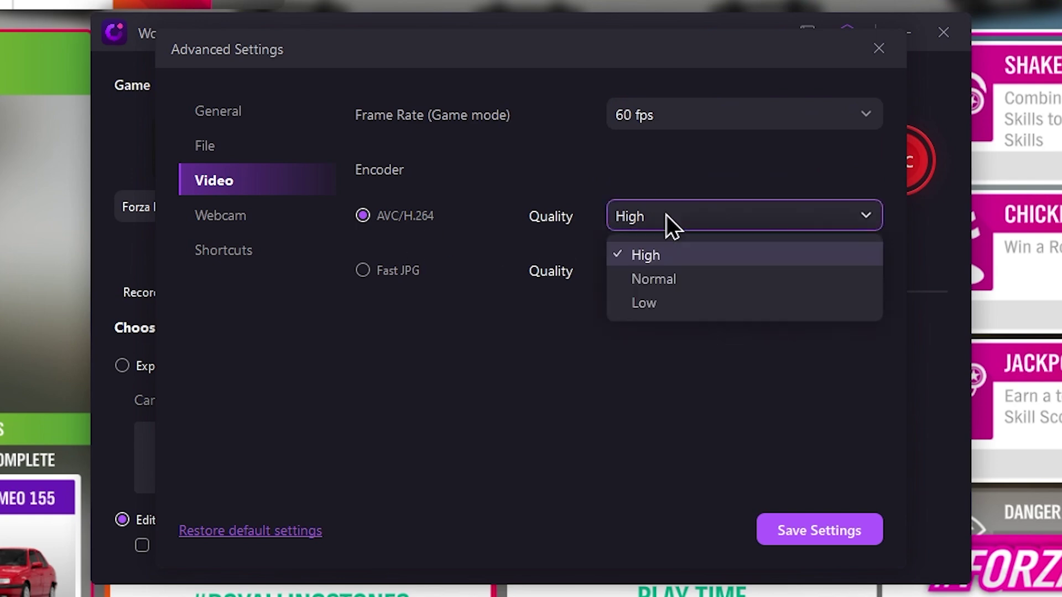
pyautogui.click(667, 252)
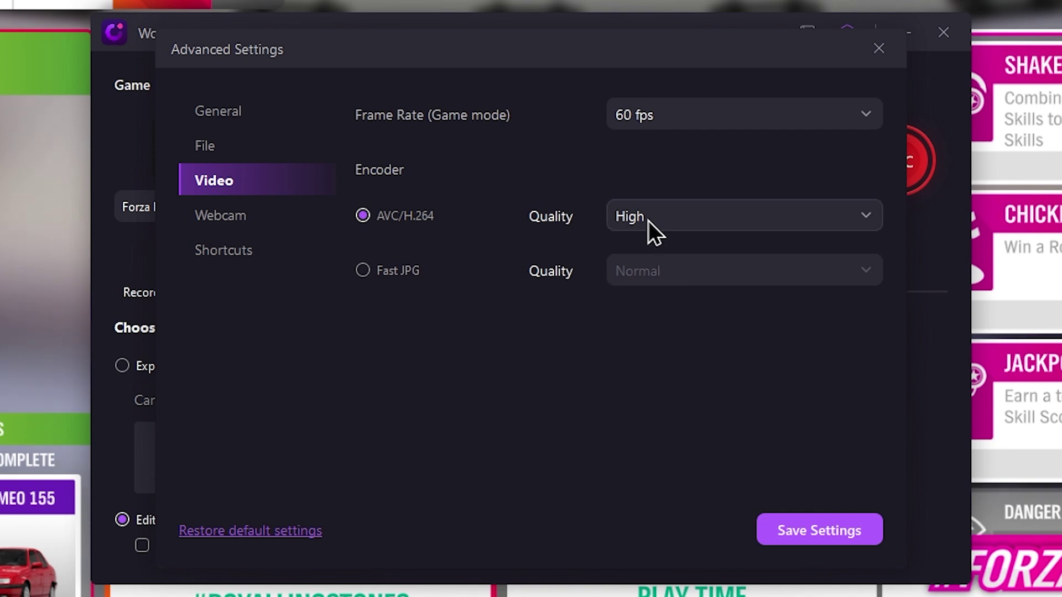
# - Review the webcam and shortcut settings, then save the advanced settings
pyautogui.click(237, 219)
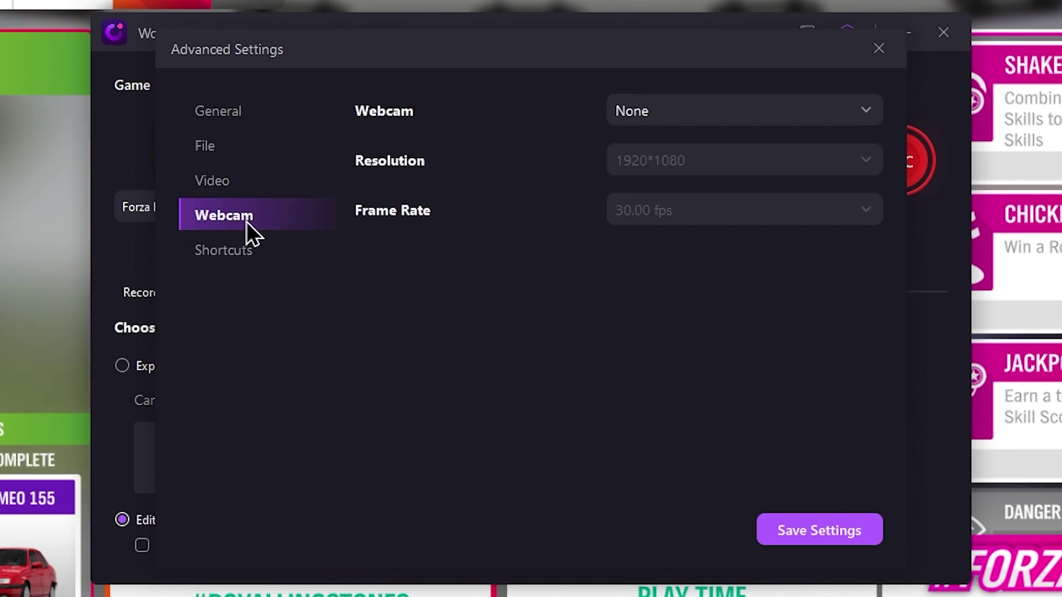
pyautogui.click(257, 254)
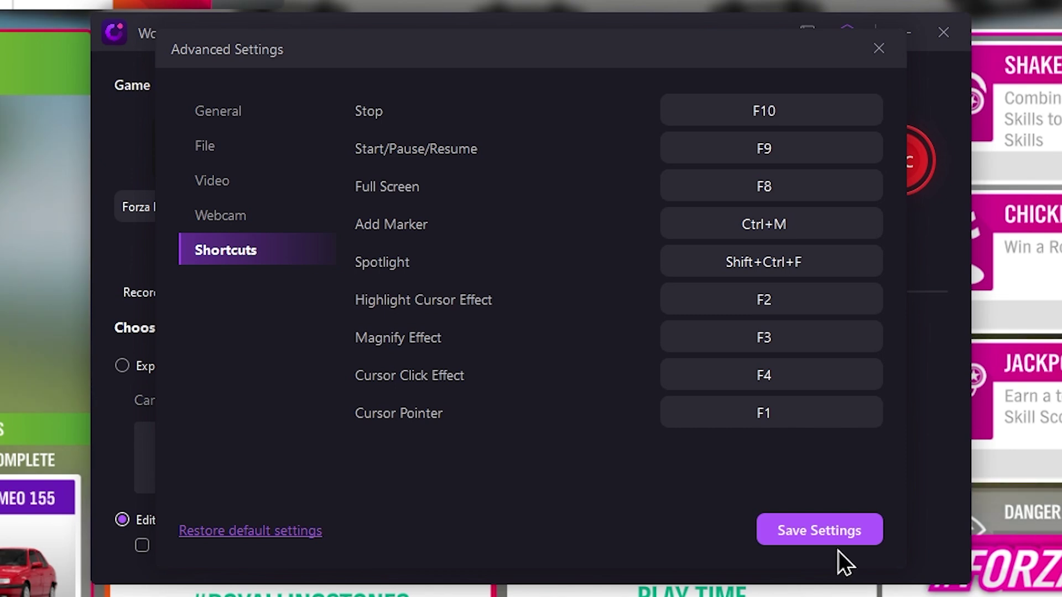
pyautogui.click(853, 527)
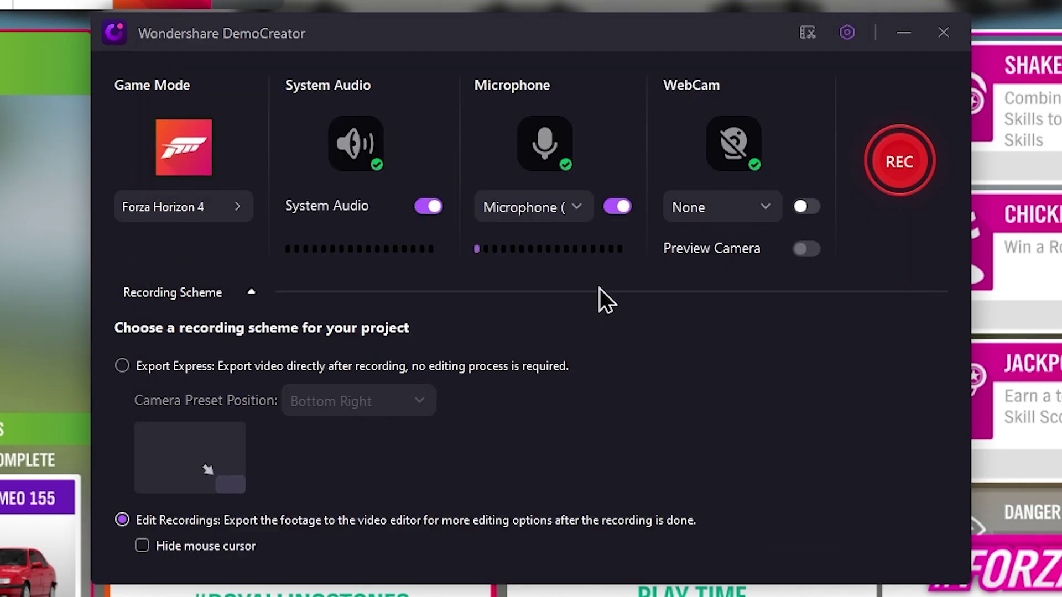
# - Start recording Forza Horizon 4 with the REC button after the 3-second countdown
pyautogui.click(903, 165)
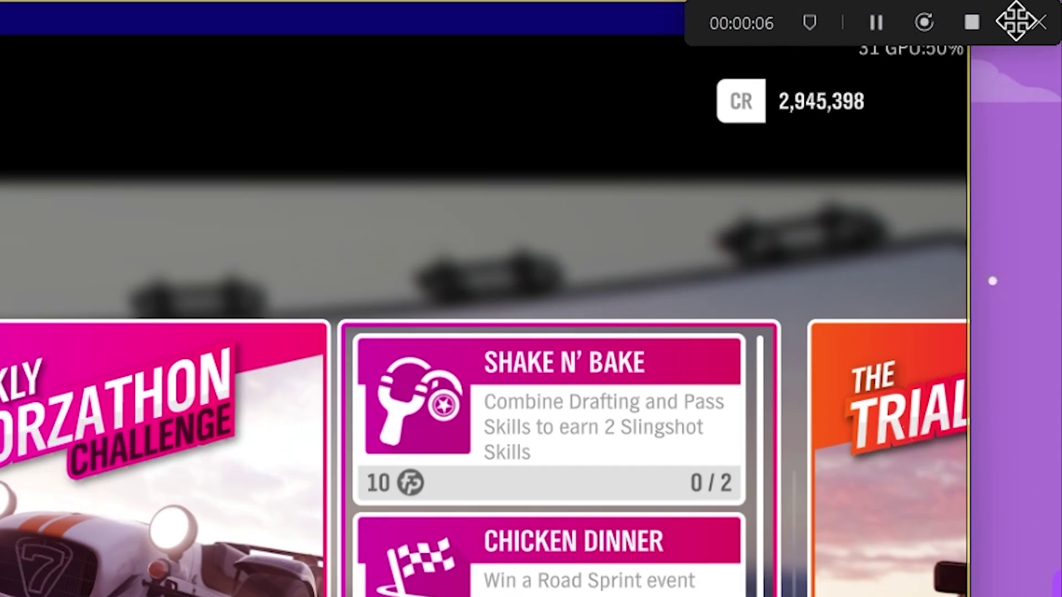
# - Dismiss the recorder's floating controls and toggle the game fullscreen and back to windowed
pyautogui.click(1038, 22)
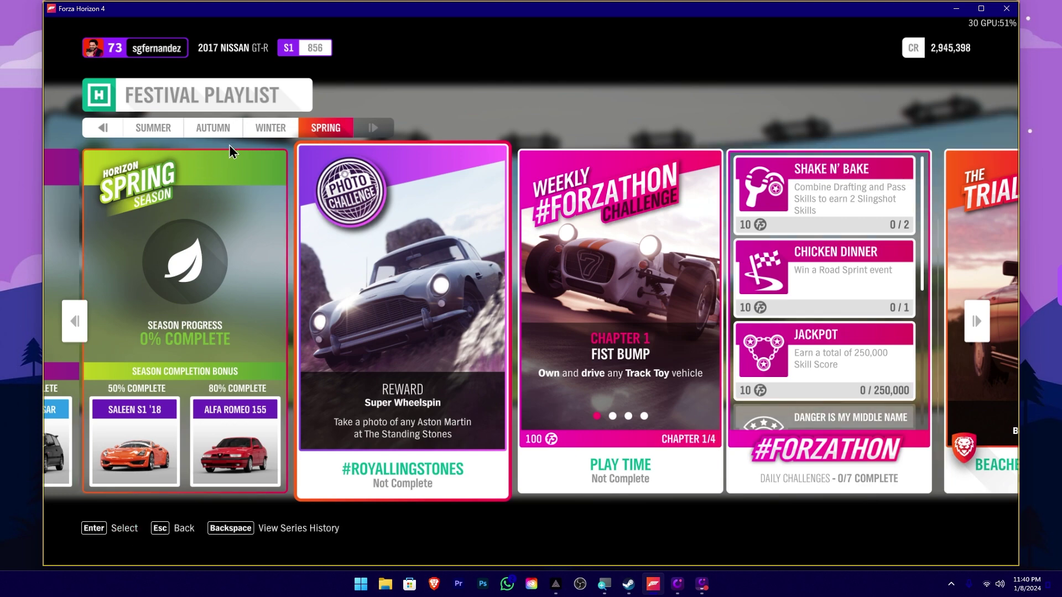
pyautogui.hotkey('alt', 'Return')
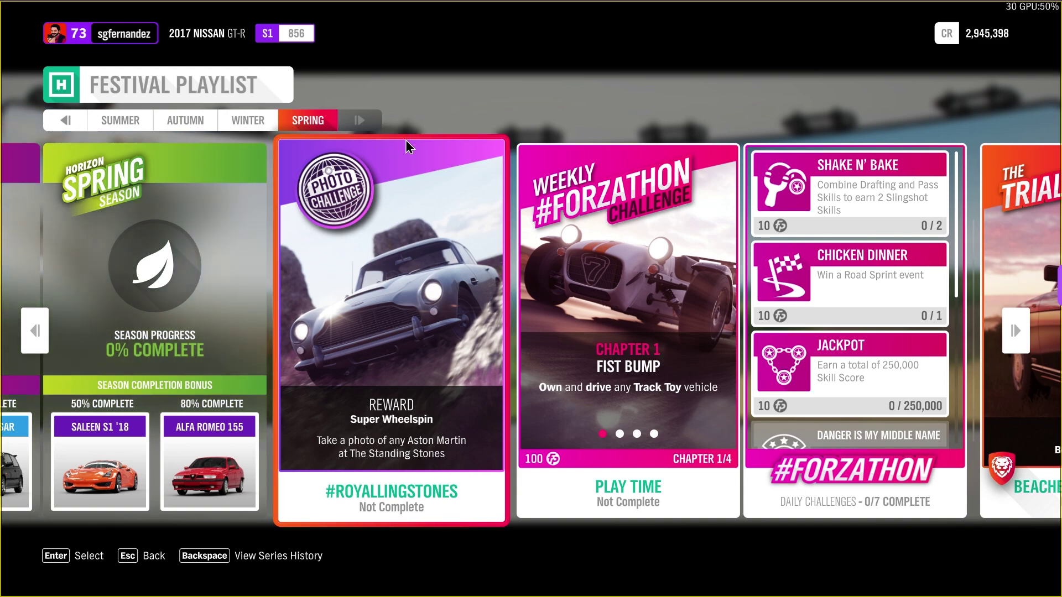
pyautogui.hotkey('alt', 'Return')
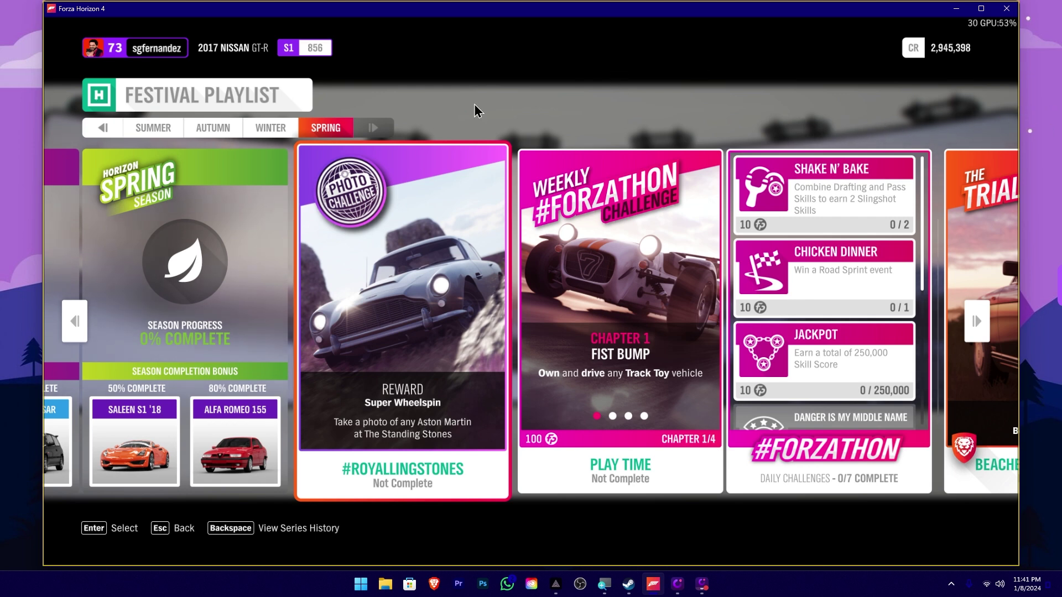
# - Leave the Festival Playlist and pause menu to resume driving
pyautogui.press('Escape')
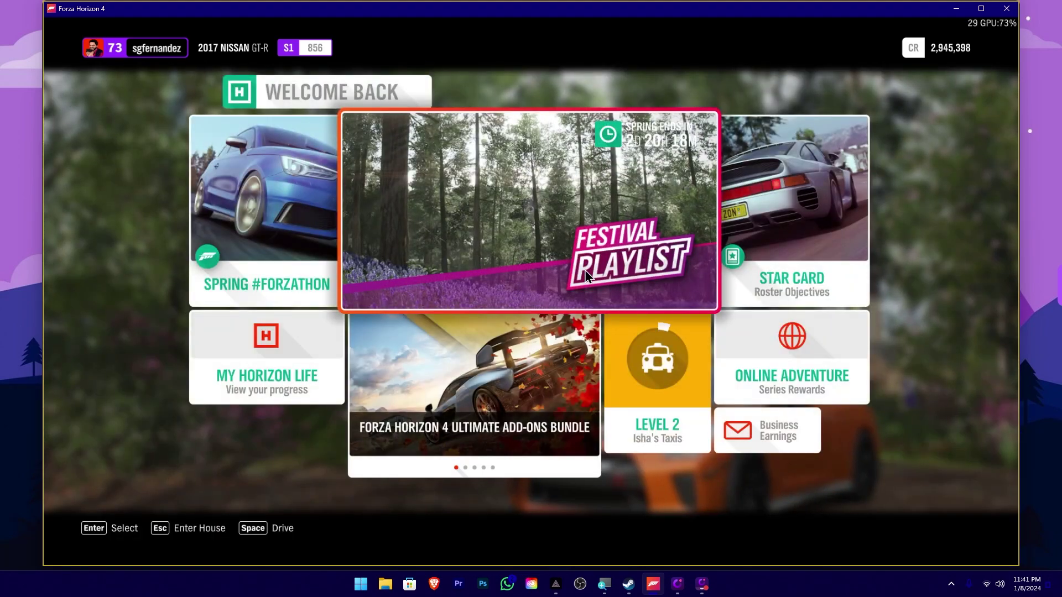
pyautogui.press('Escape')
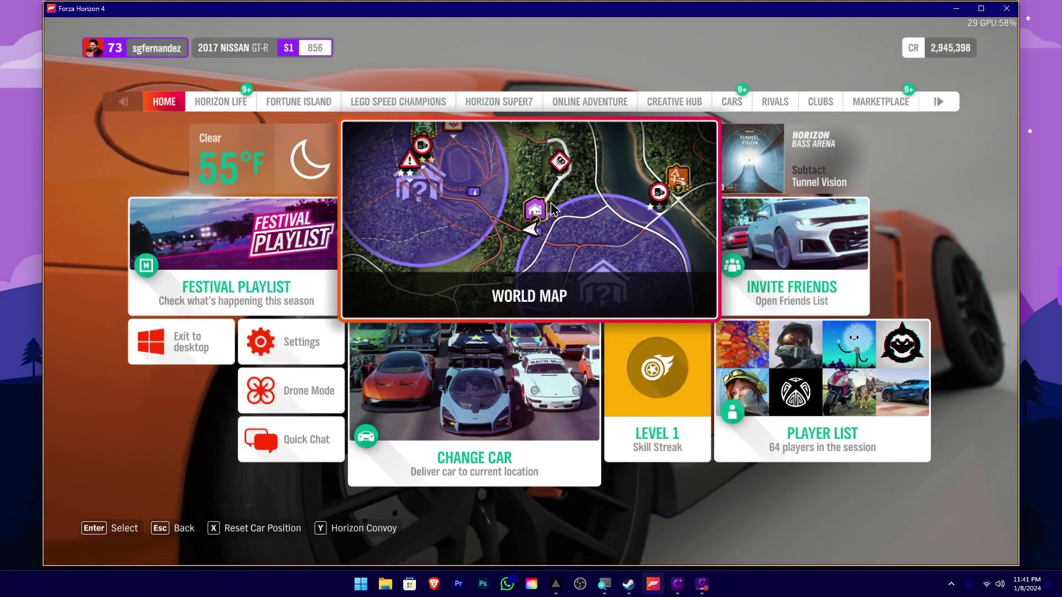
pyautogui.press('Escape')
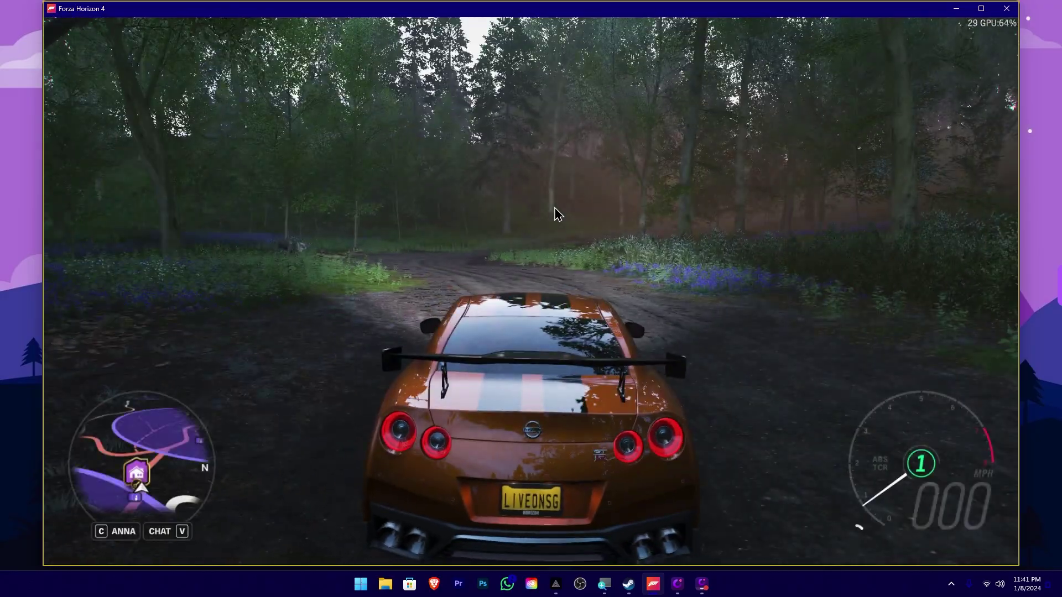
pyautogui.press('w')
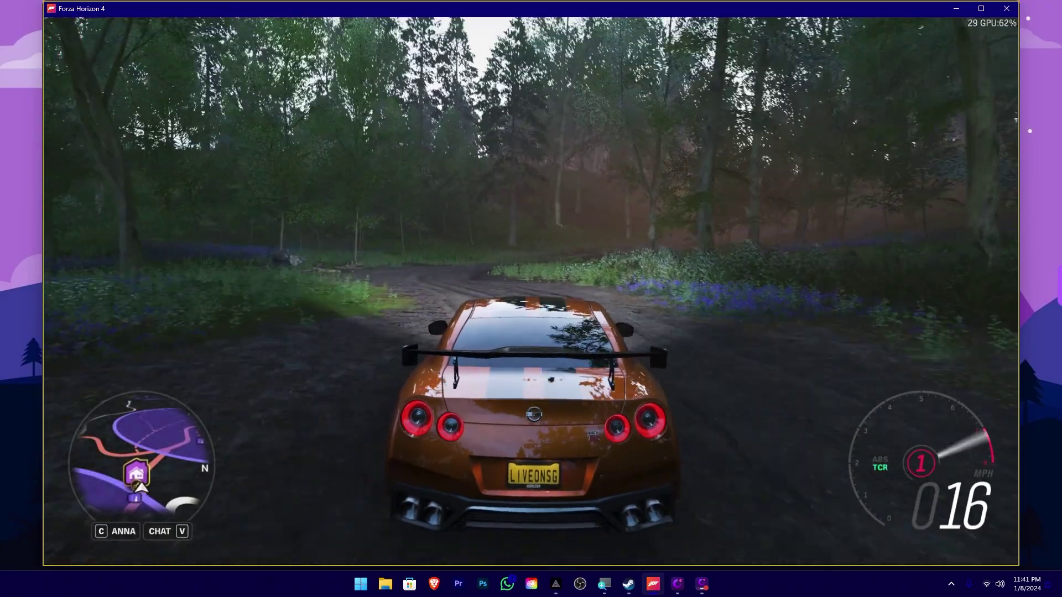
pyautogui.press('Escape')
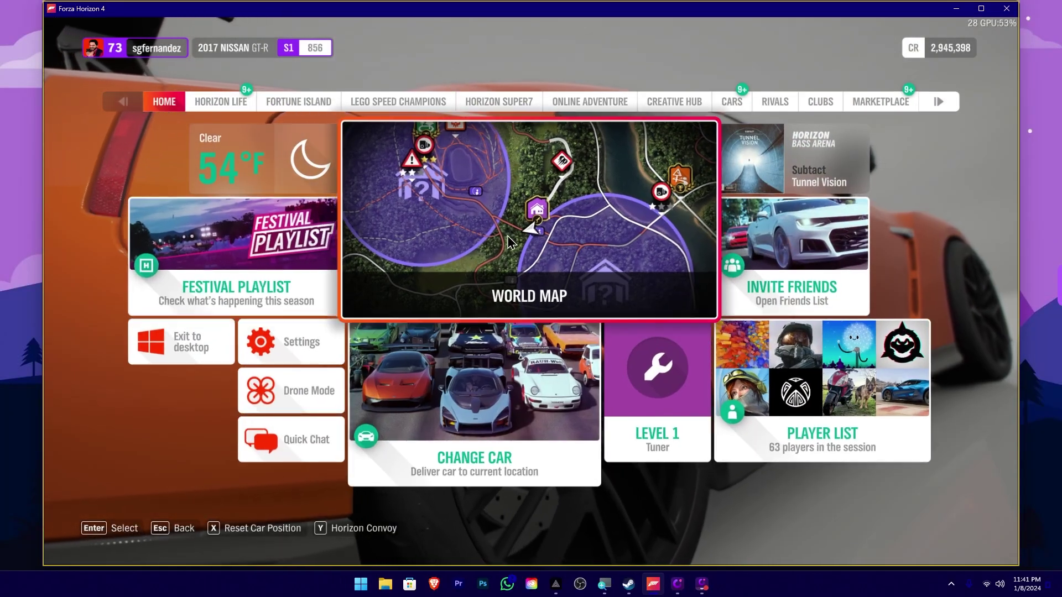
pyautogui.press('Escape')
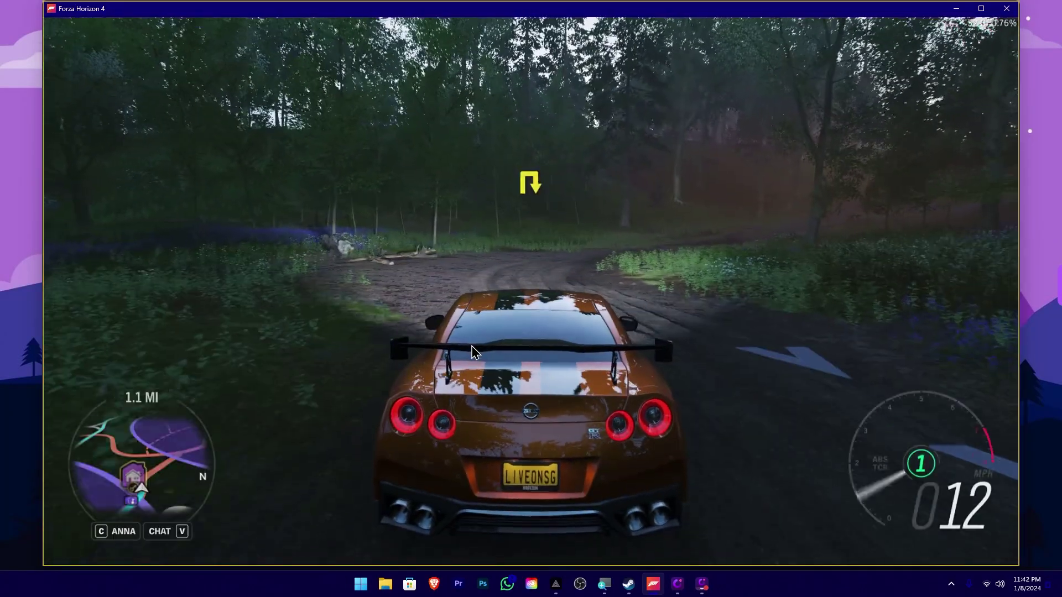
# - Steer the car through the woods and along the forest road onto the paved road
pyautogui.press('a')
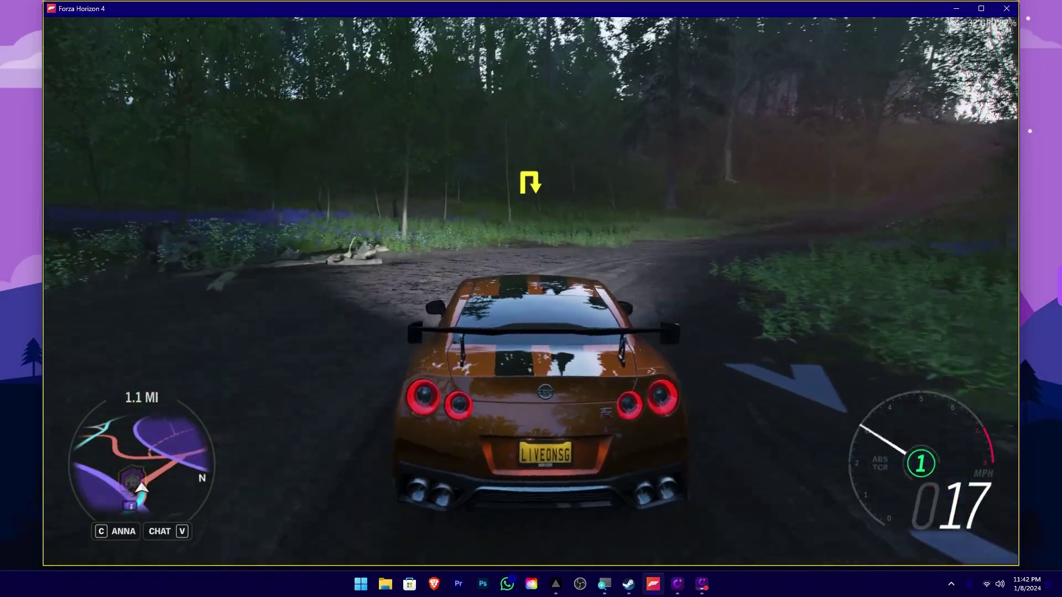
pyautogui.press('a')
pyautogui.press('w')
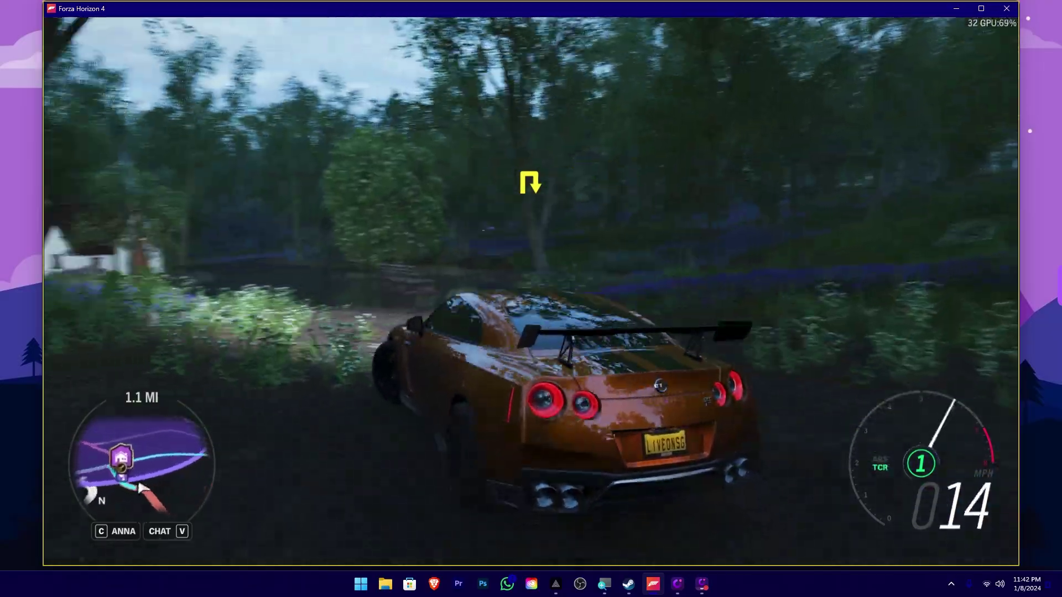
pyautogui.press('d')
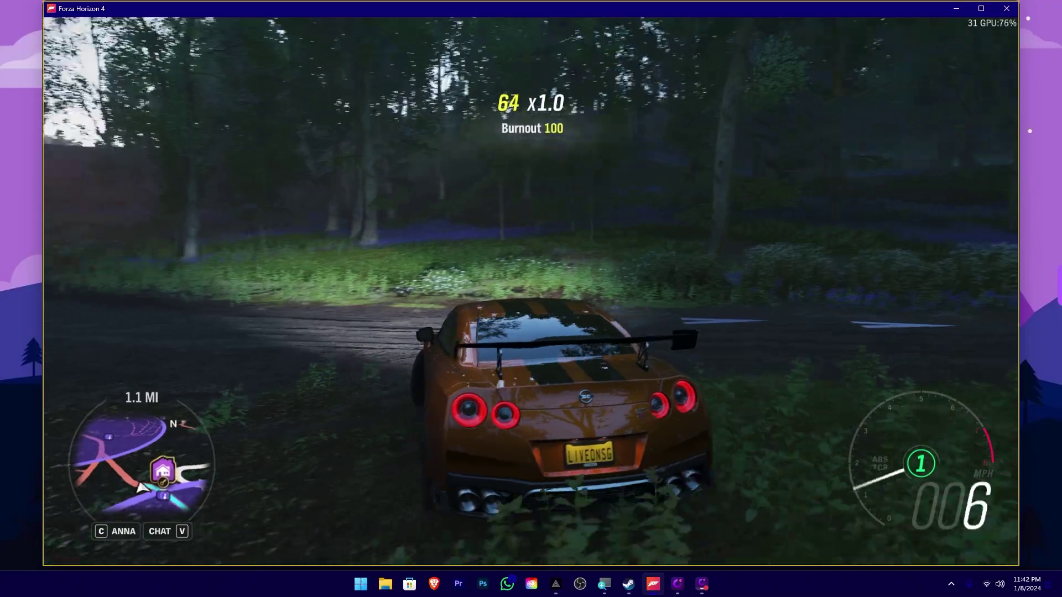
pyautogui.press('w')
pyautogui.press('d')
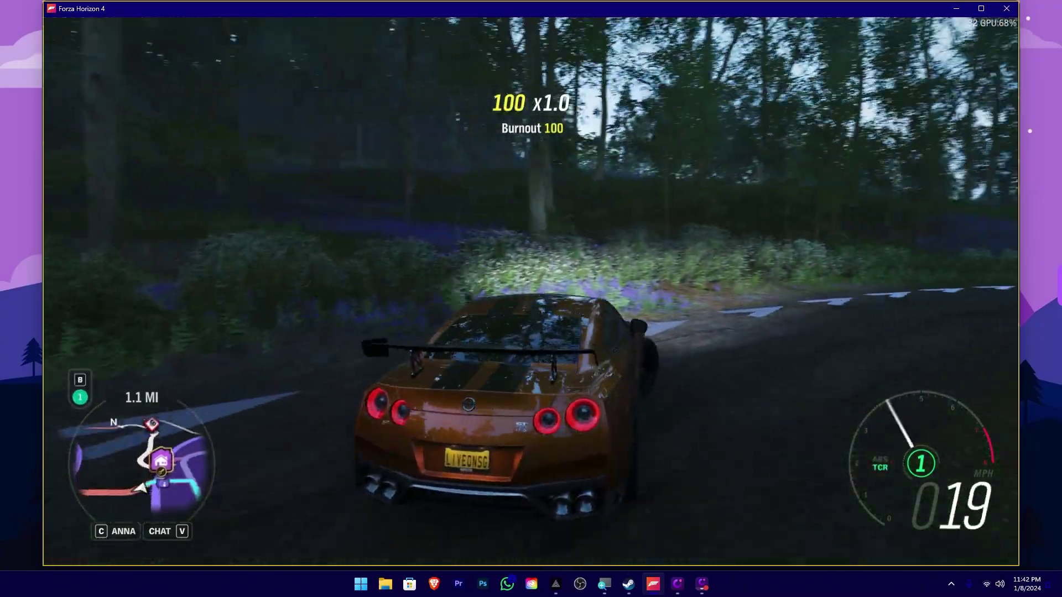
pyautogui.press('w')
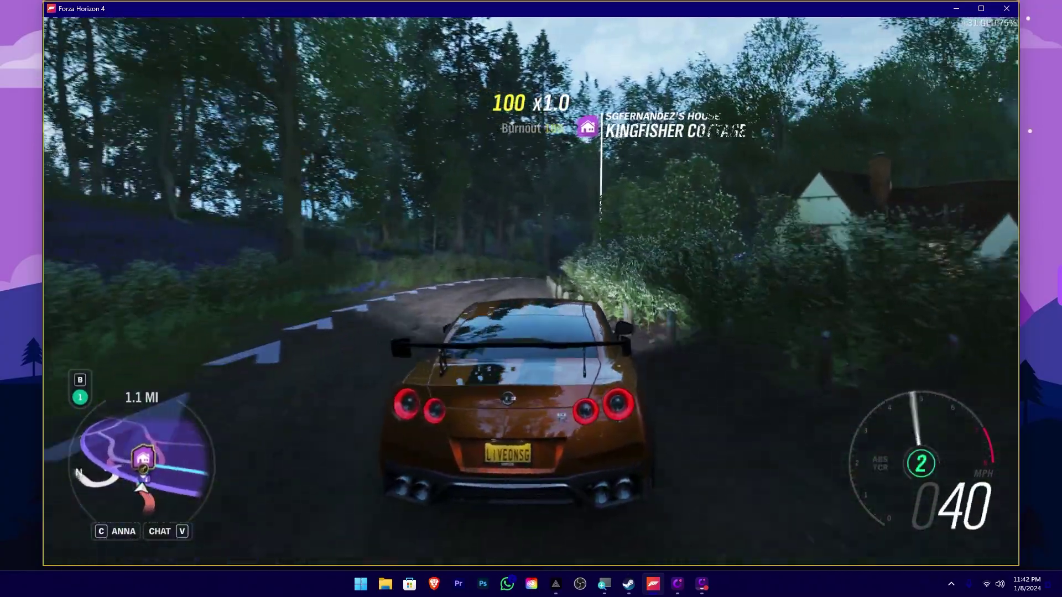
pyautogui.press('w')
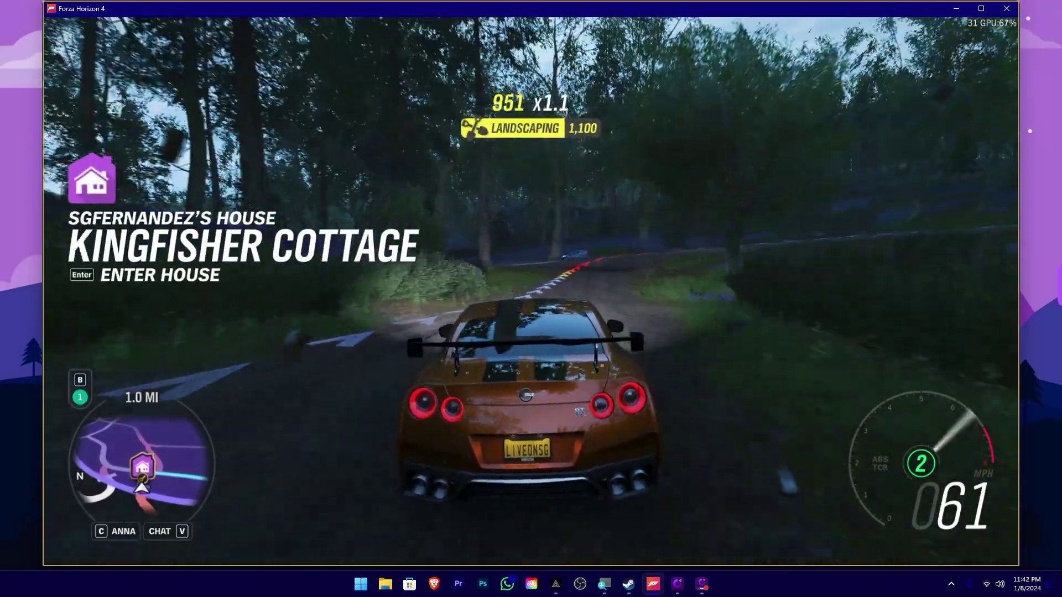
pyautogui.press('w')
pyautogui.press('s')
pyautogui.press('d')
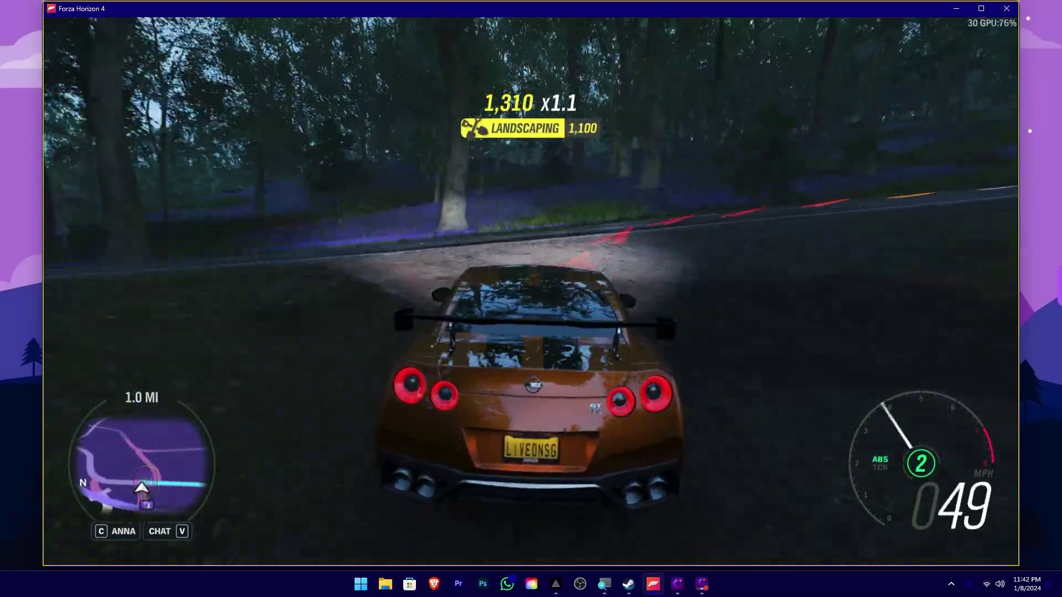
# - Straighten up and accelerate down the road through the bends toward the car ahead
pyautogui.press('s')
pyautogui.press('a')
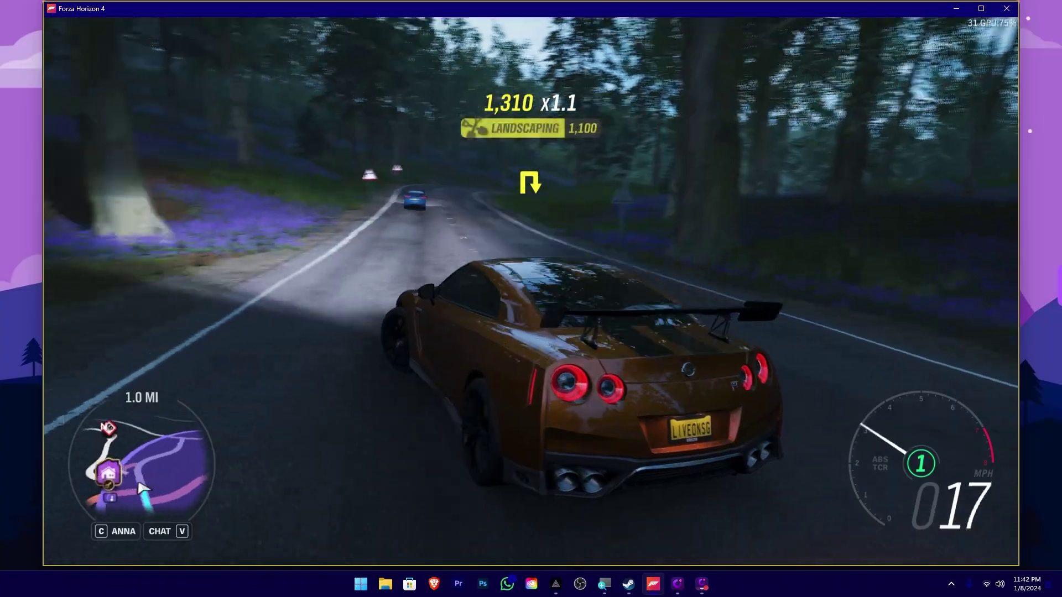
pyautogui.press('a')
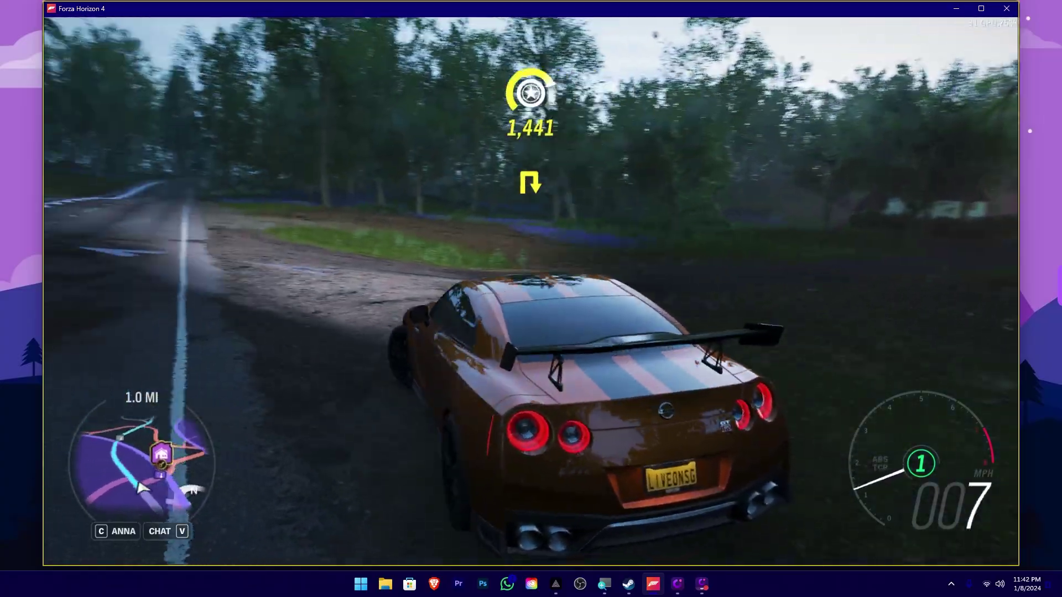
pyautogui.press('w')
pyautogui.press('a')
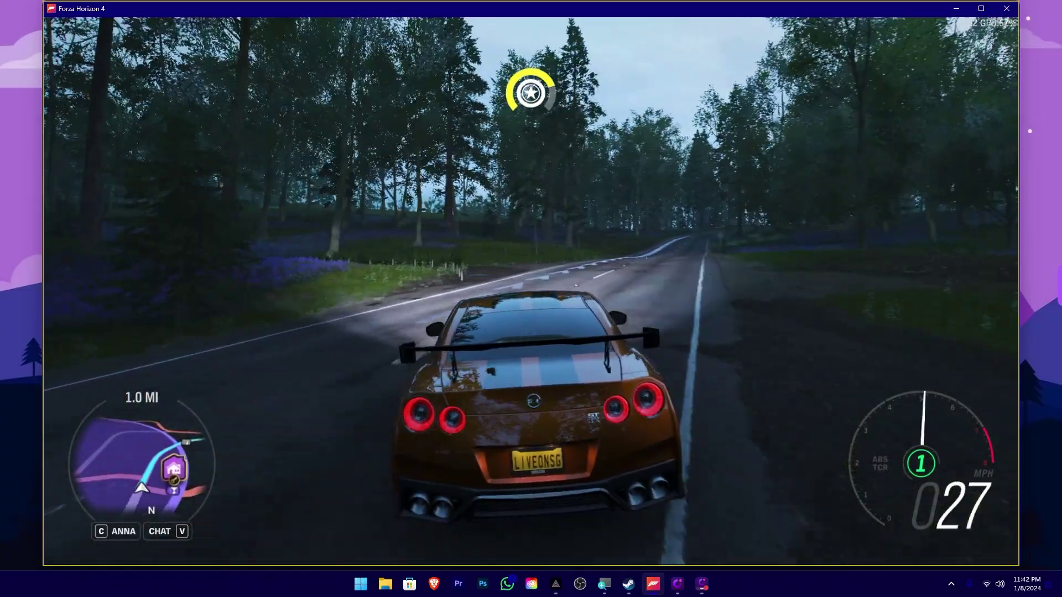
pyautogui.press('w')
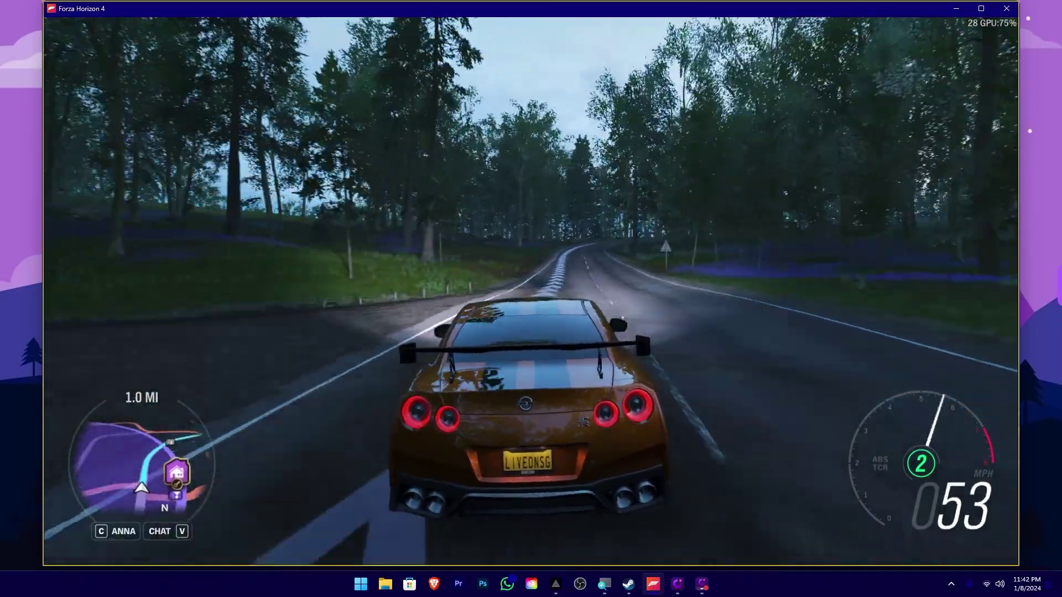
pyautogui.press('w')
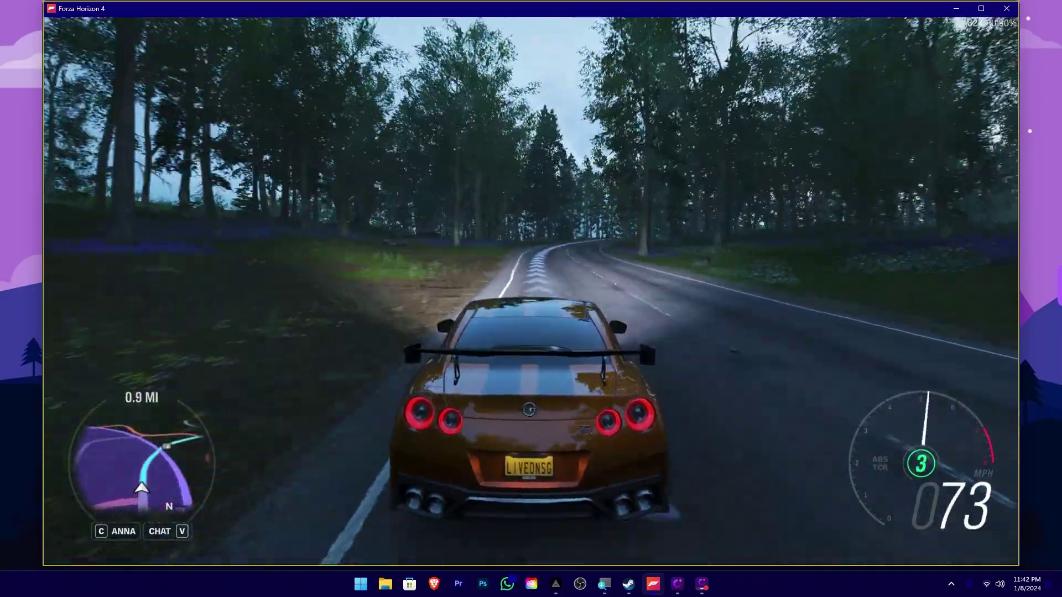
pyautogui.press('w')
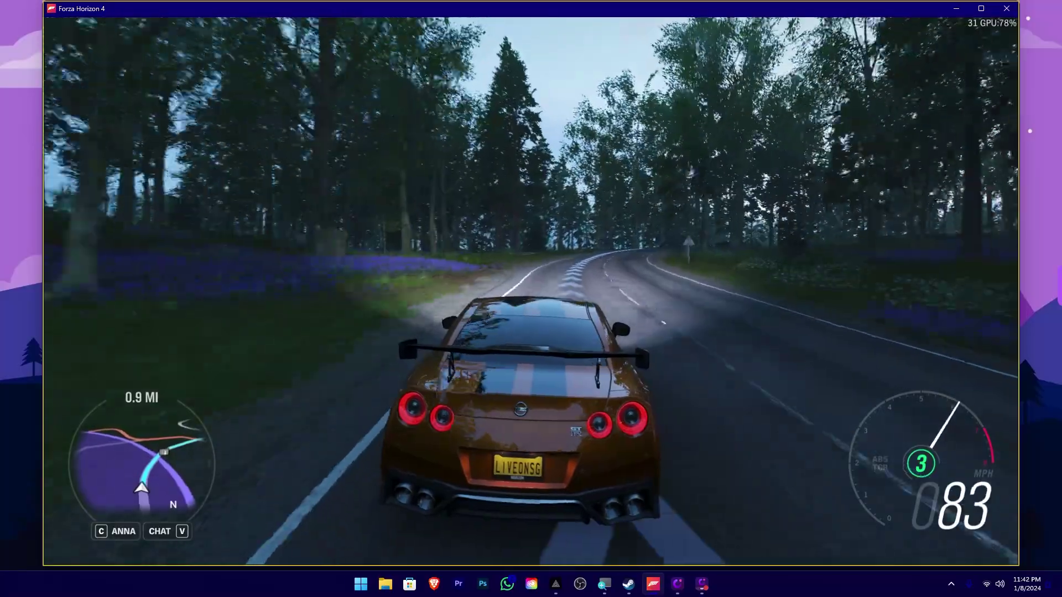
pyautogui.press('w')
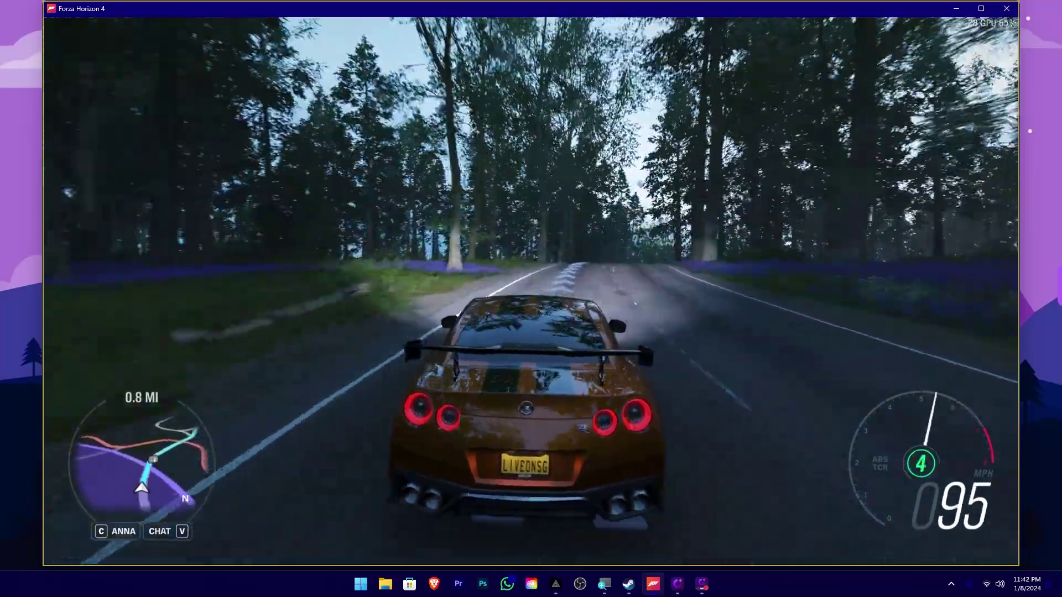
pyautogui.press('w')
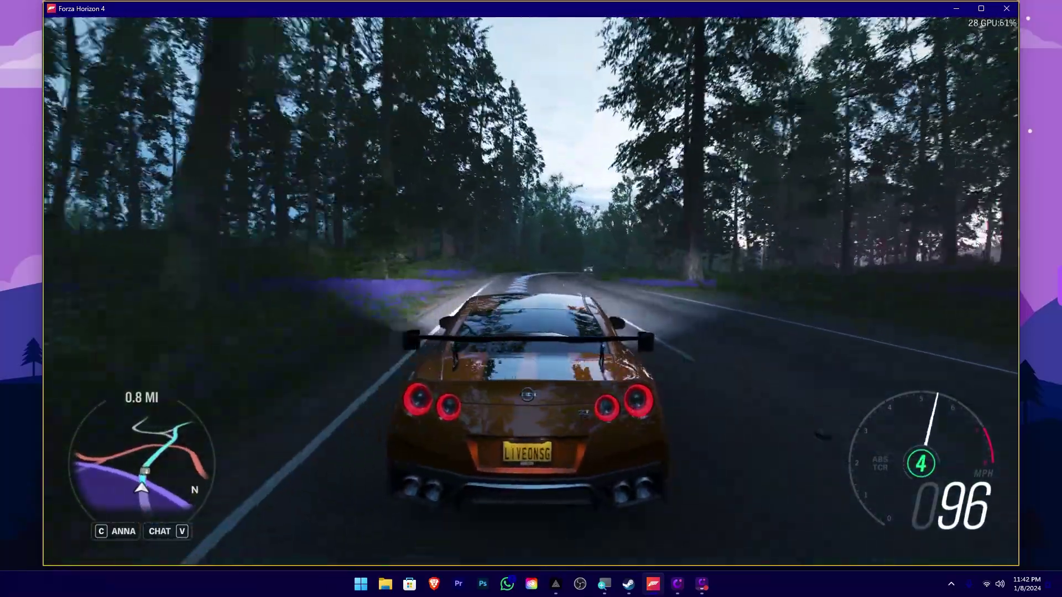
pyautogui.press('w')
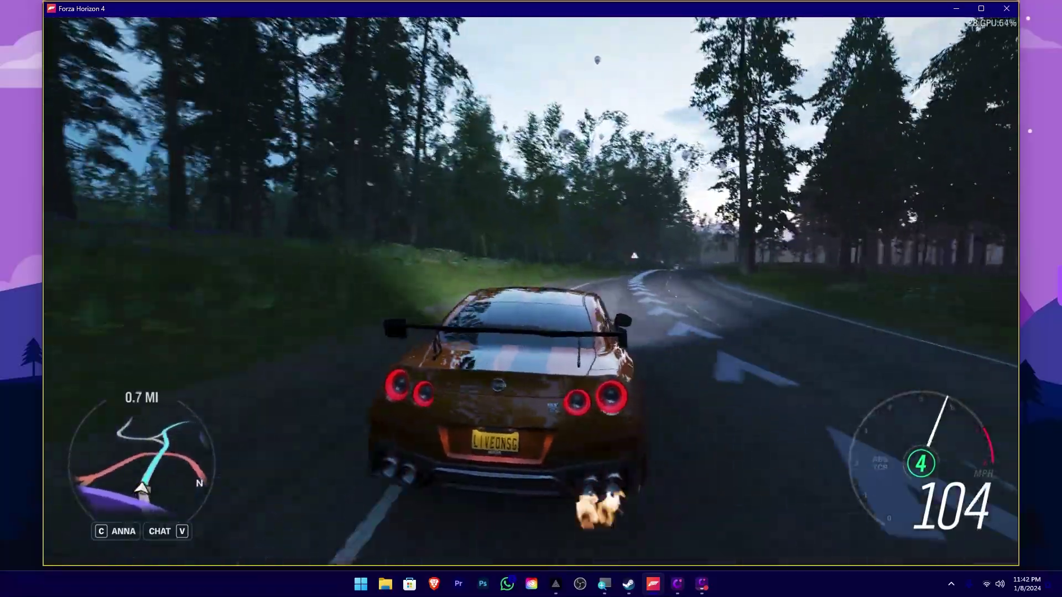
pyautogui.press('w')
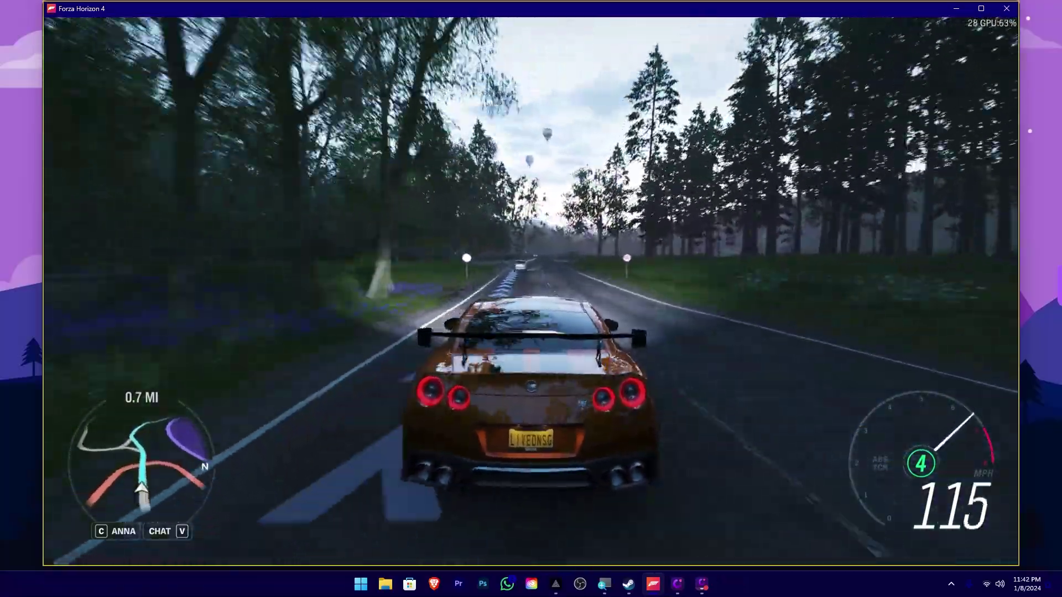
pyautogui.press('w')
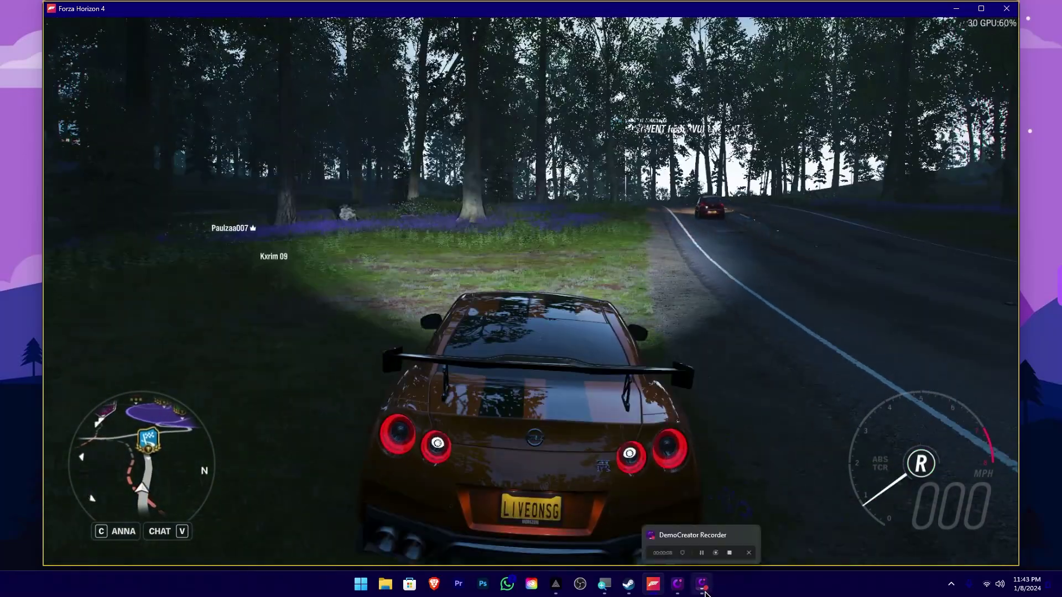
# - Stop the recording from the taskbar controls and place the playhead near 00:00:55
pyautogui.click(706, 591)
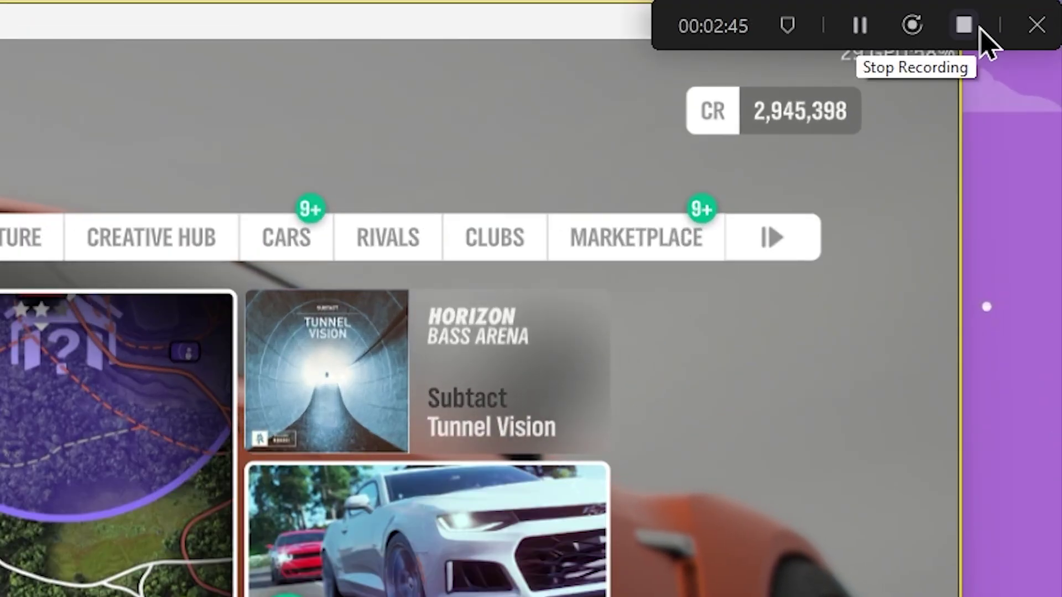
pyautogui.click(979, 29)
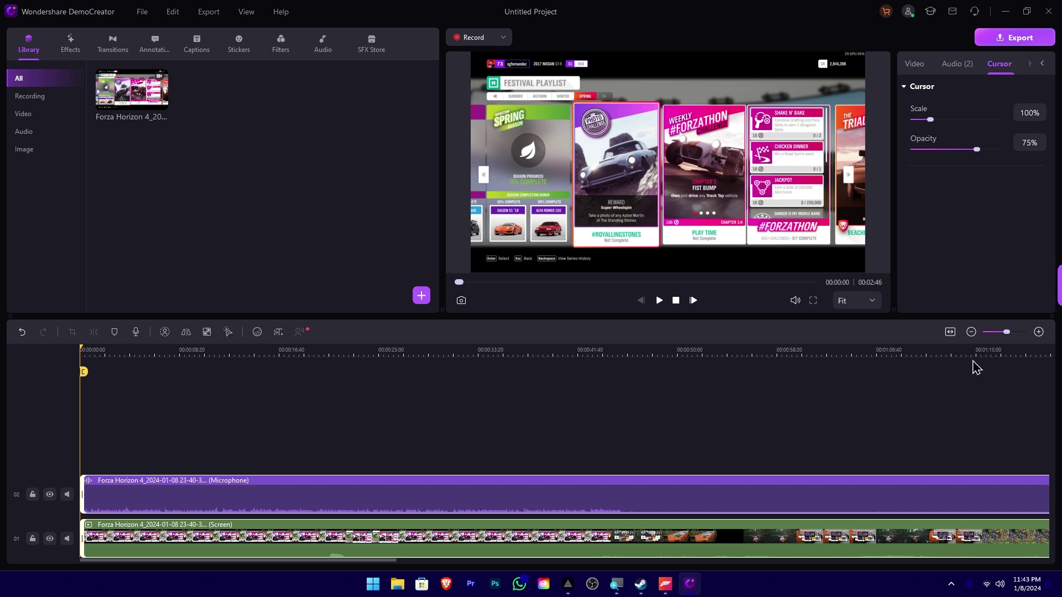
pyautogui.click(747, 354)
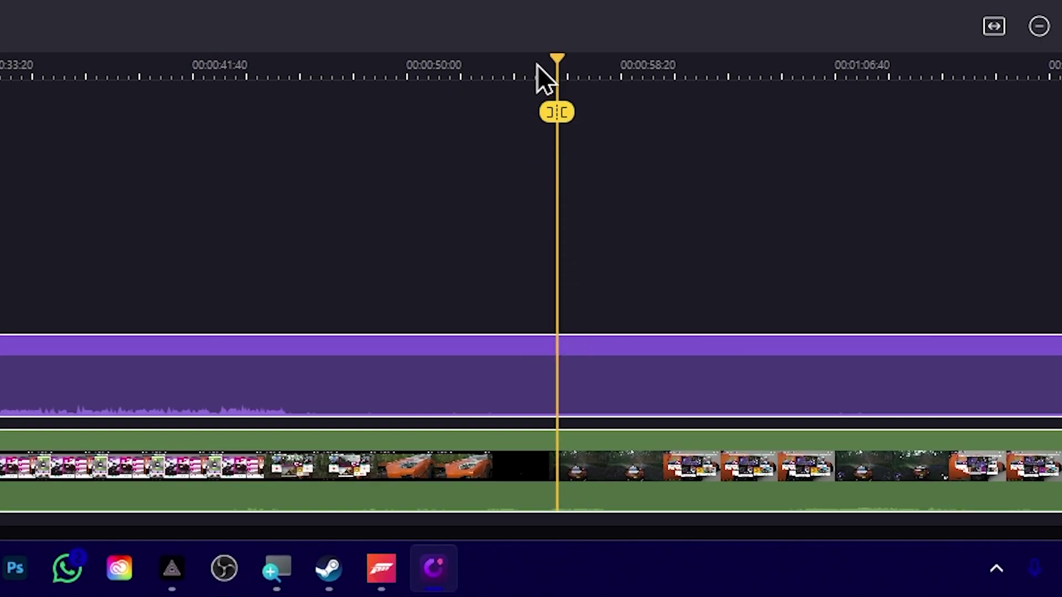
# - Split both gameplay tracks at 00:00:55 and again at about 00:01:01
pyautogui.click(536, 65)
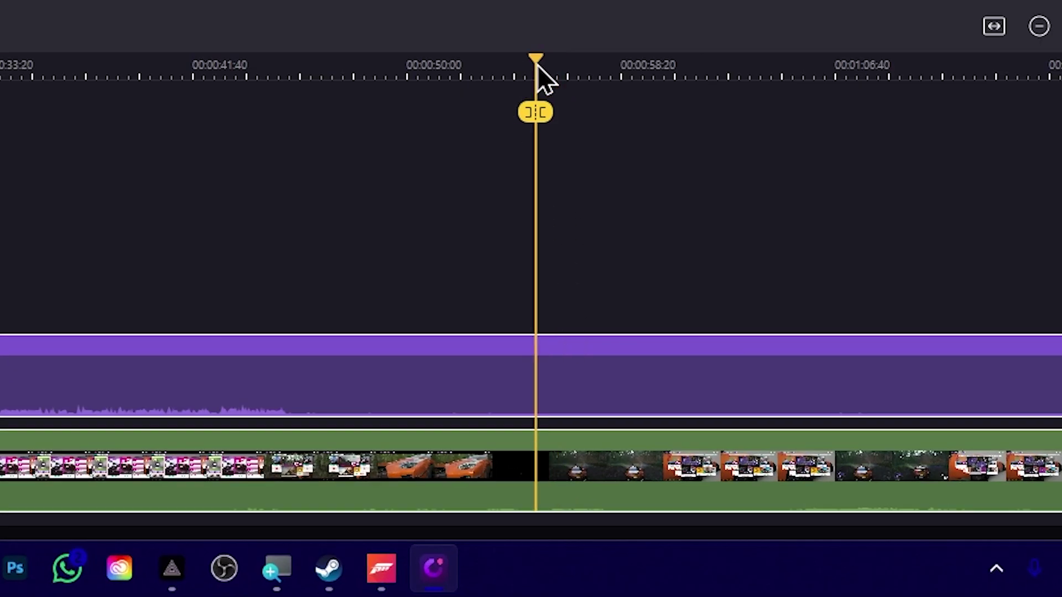
pyautogui.click(535, 112)
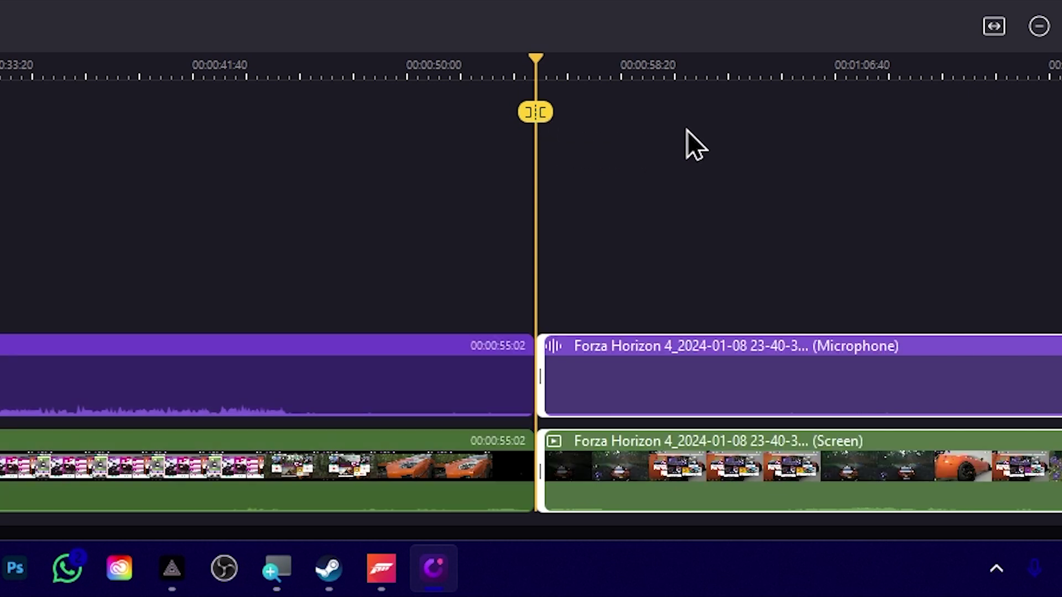
pyautogui.click(703, 76)
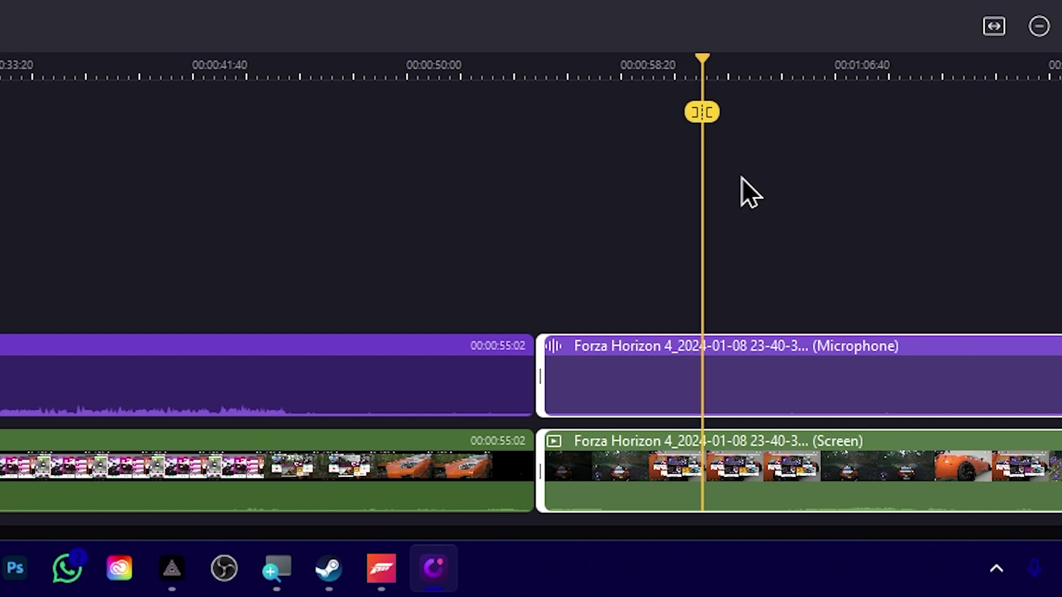
pyautogui.click(702, 125)
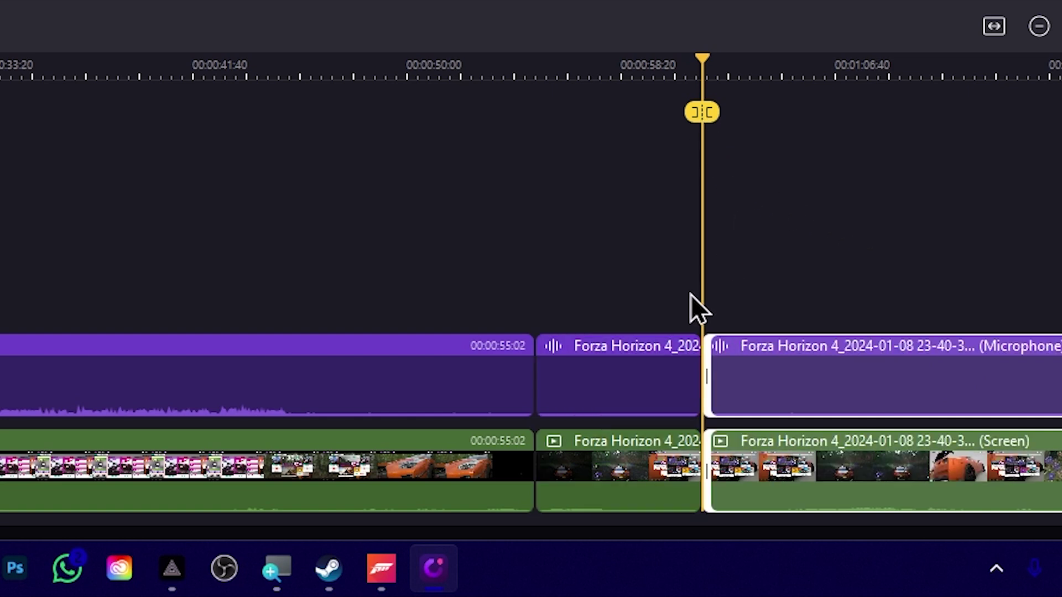
# - Delete the middle Microphone and Screen clips between the two cut points
pyautogui.click(635, 387)
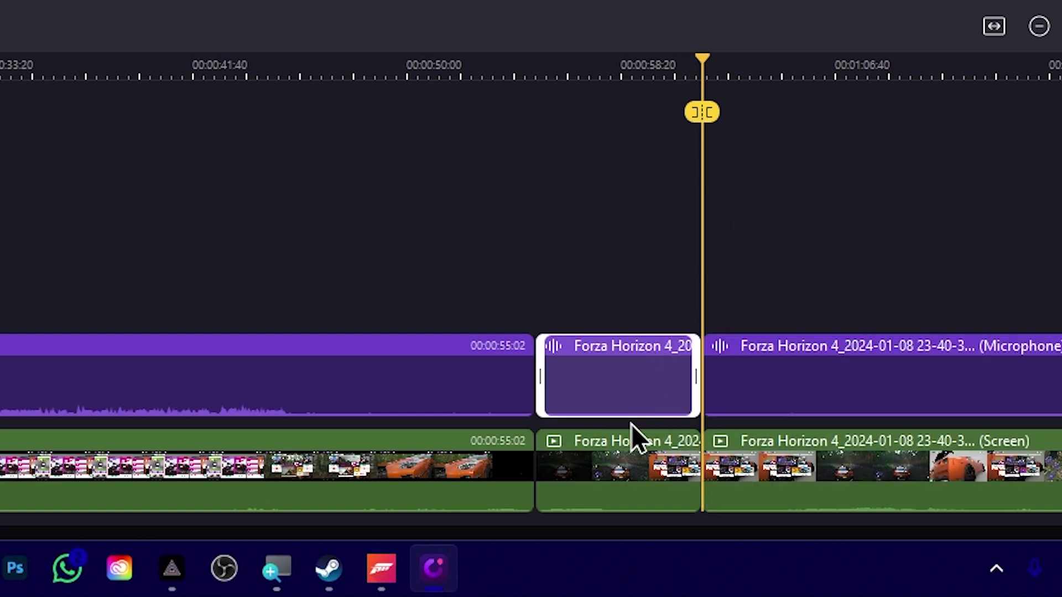
pyautogui.click(612, 460)
pyautogui.keyDown('ctrl'); pyautogui.click(654, 393); pyautogui.keyUp('ctrl')
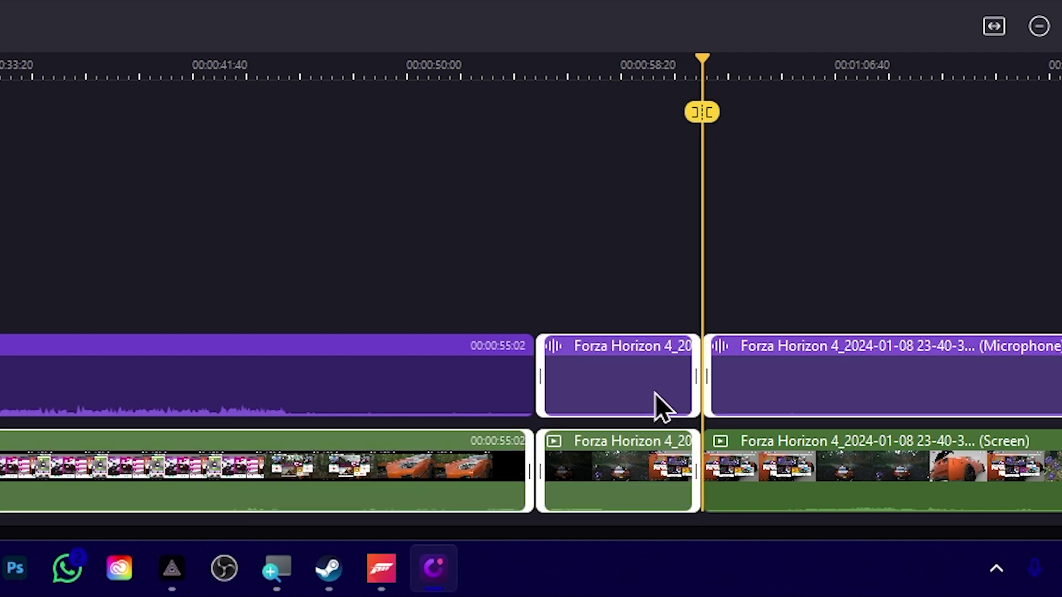
pyautogui.press('Delete')
pyautogui.moveTo(617, 243); pyautogui.dragTo(662, 407)
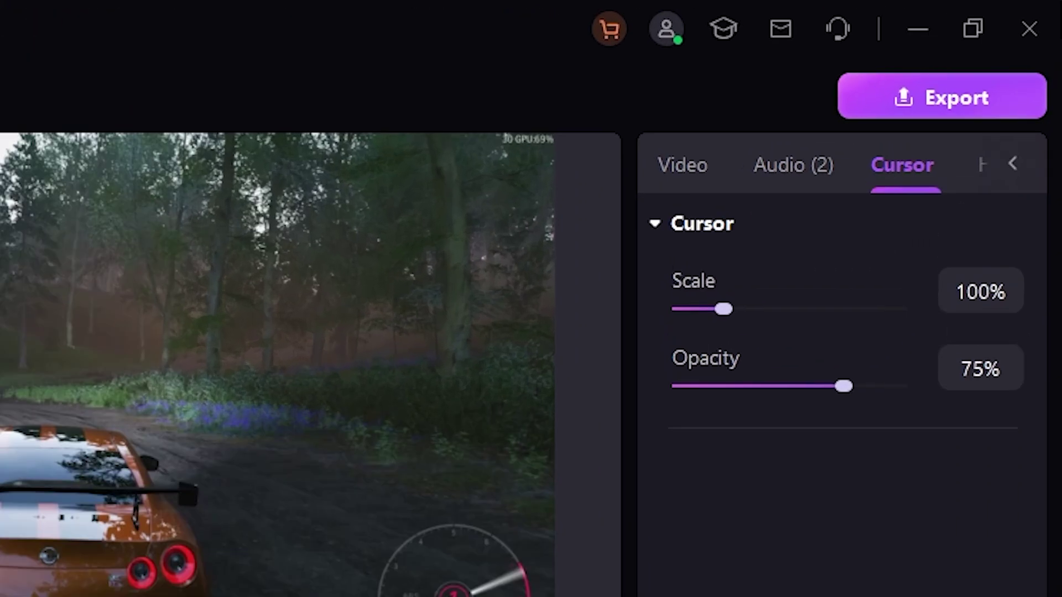
pyautogui.click(956, 105)
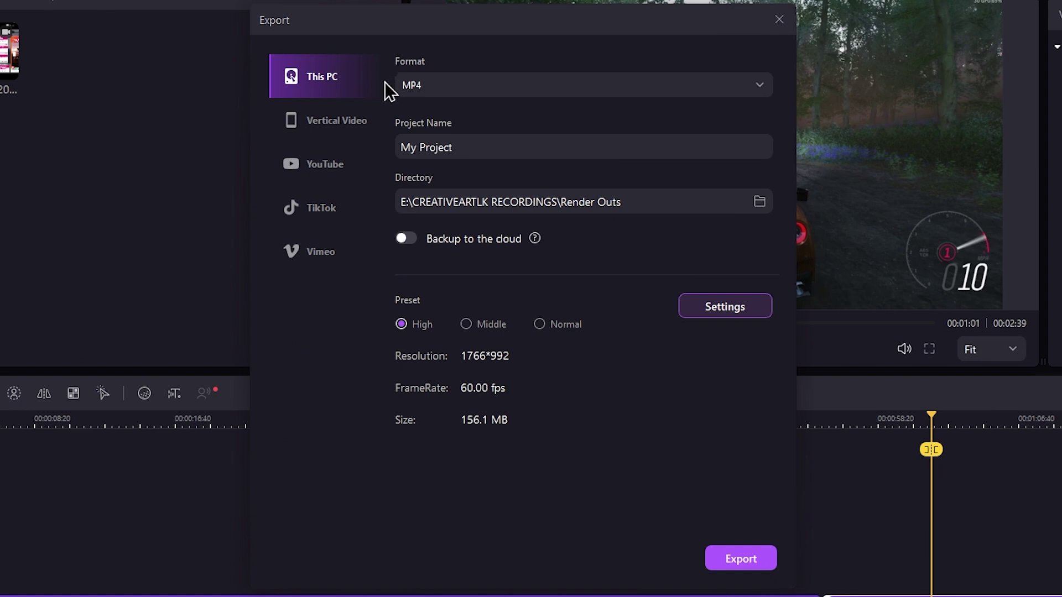
# - Browse the Vertical Video and YouTube export options, then return to This PC
pyautogui.click(354, 125)
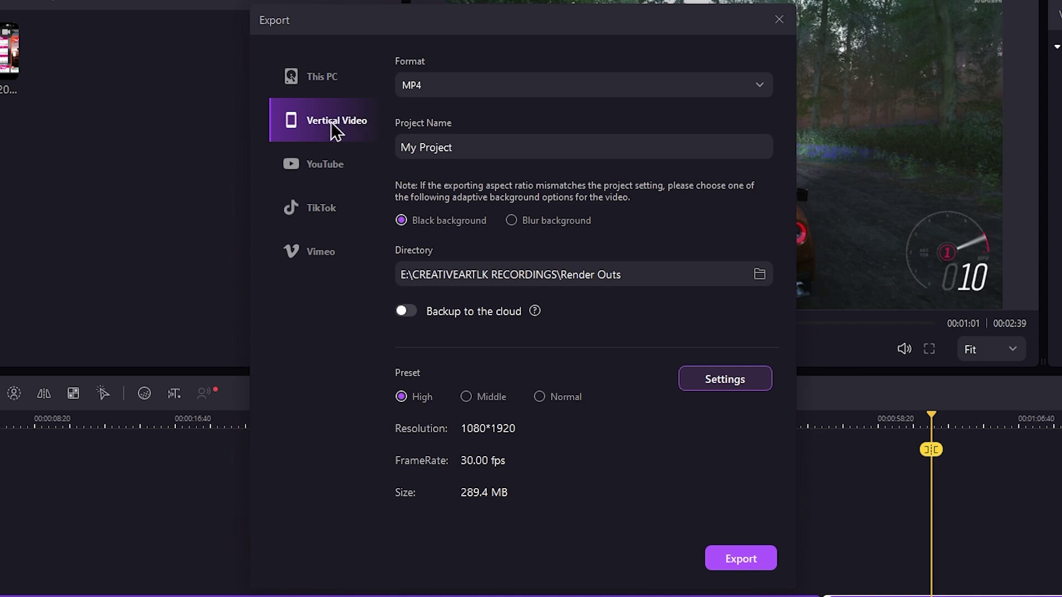
pyautogui.click(342, 175)
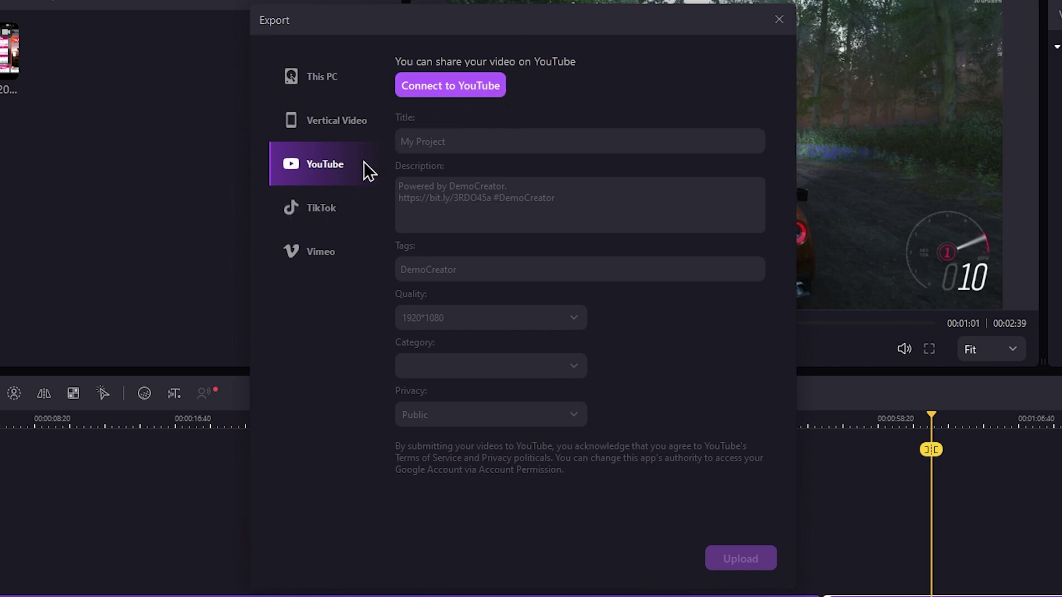
pyautogui.click(354, 80)
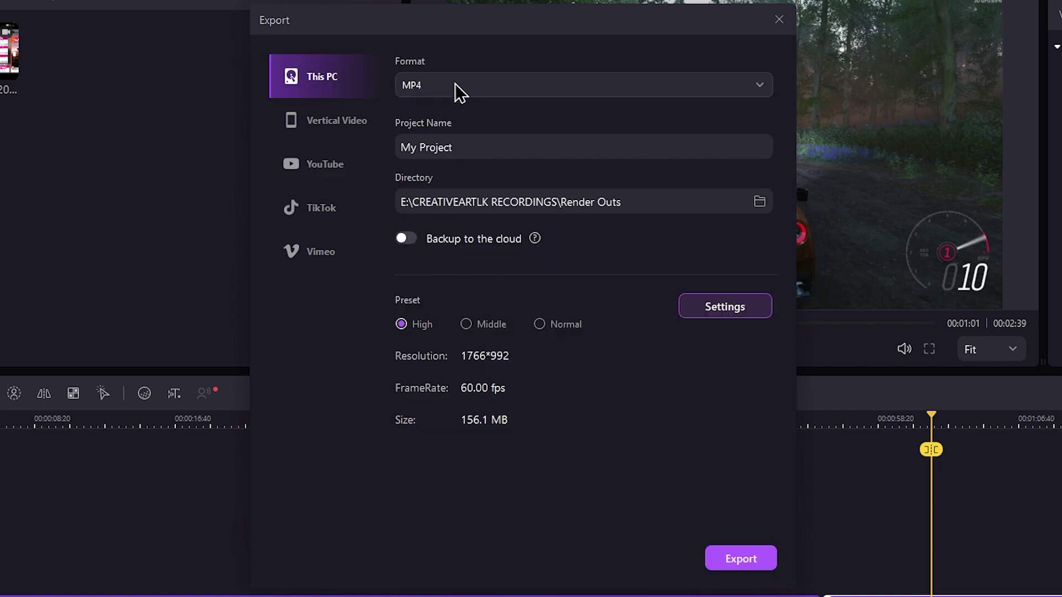
# - Keep MP4 as the output format and rename the project to Gameplay 01
pyautogui.click(453, 83)
pyautogui.click(453, 118)
pyautogui.click(476, 147)
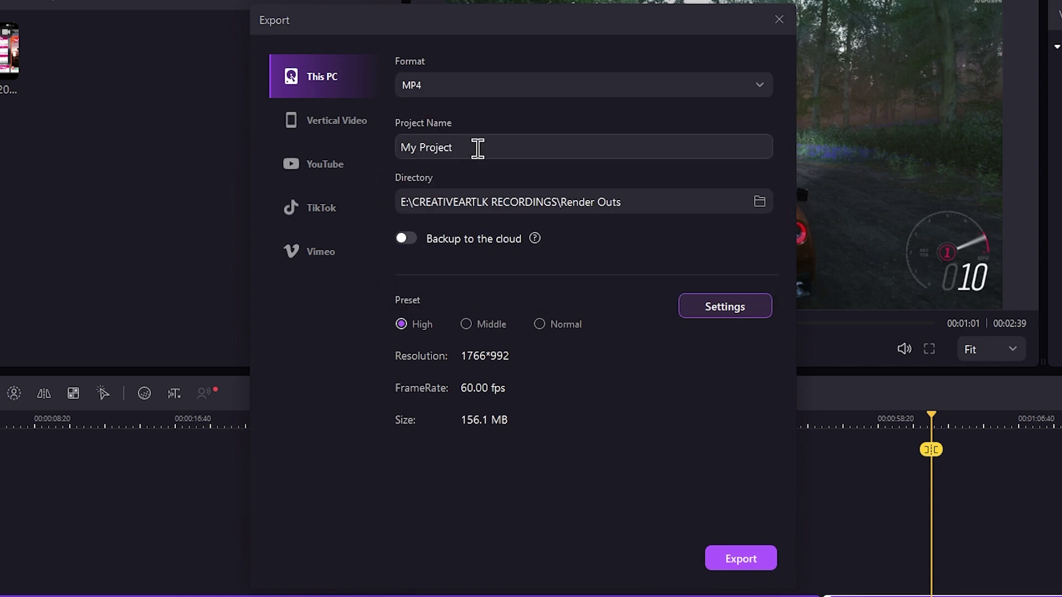
pyautogui.moveTo(471, 148); pyautogui.dragTo(371, 156)
# - Set the export directory to the GM folder inside Render Outs
pyautogui.click(759, 201)
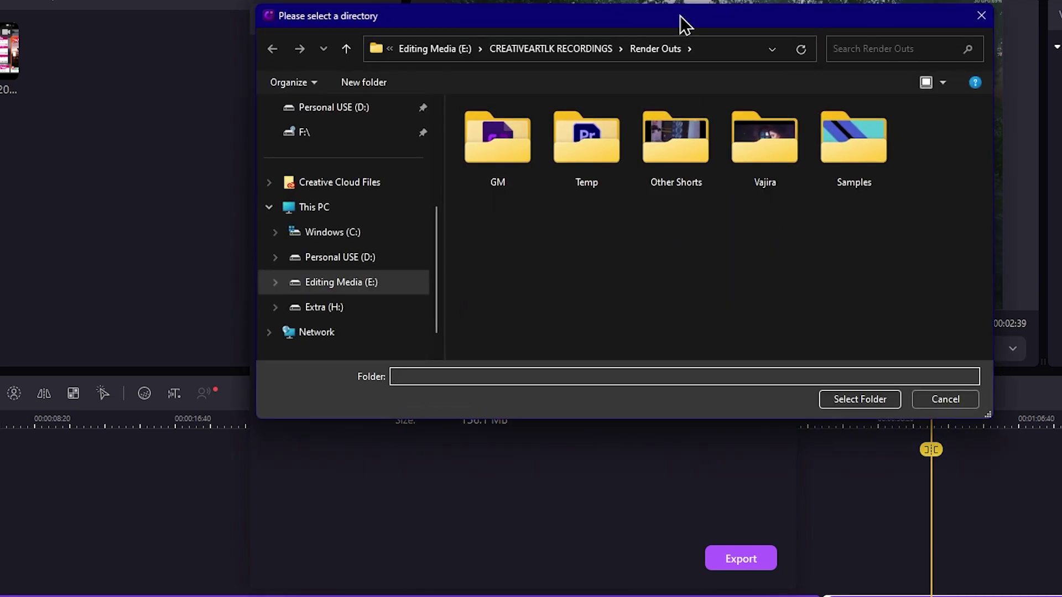
pyautogui.click(498, 139)
pyautogui.click(860, 399)
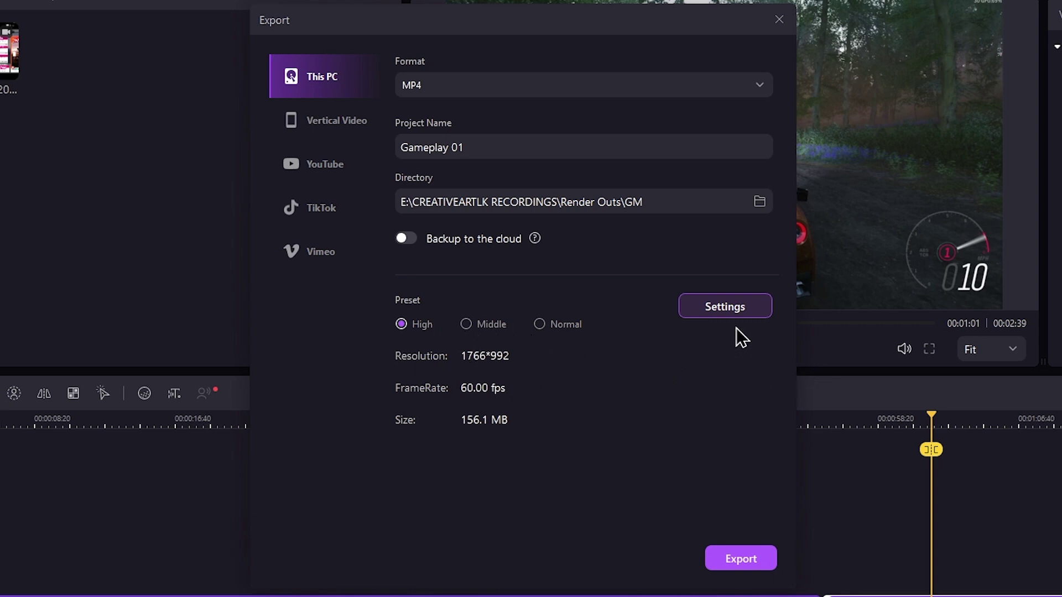
pyautogui.click(757, 304)
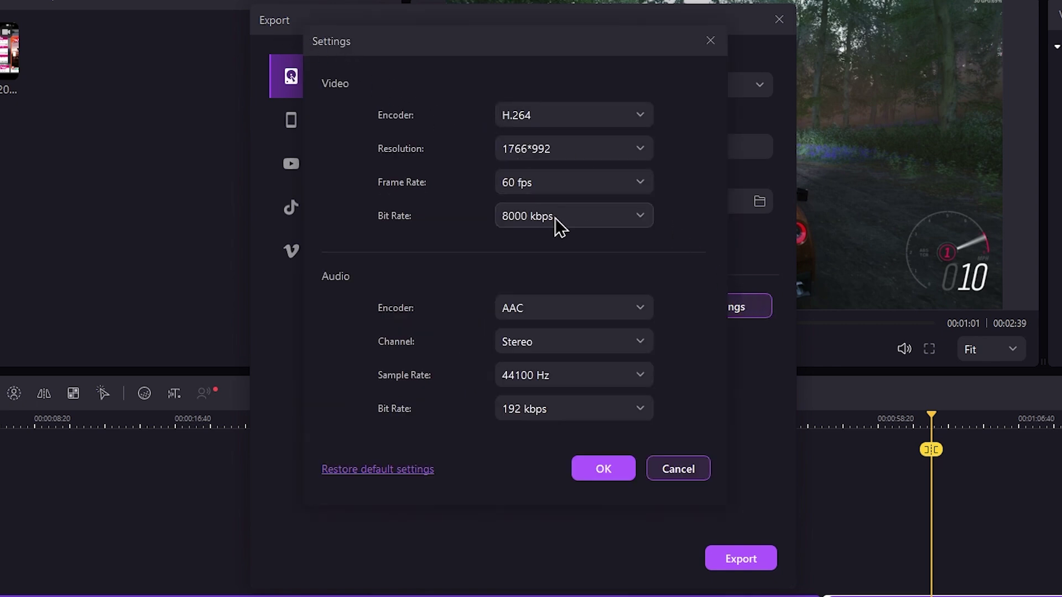
# - Keep 60 fps, change the resolution to 1920*1080, and start the export
pyautogui.click(582, 184)
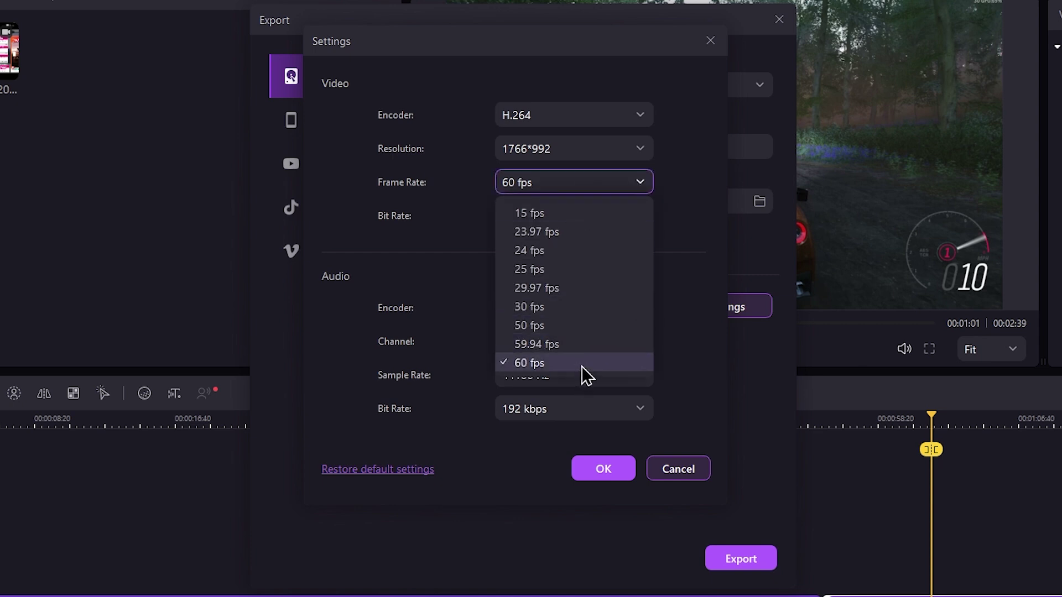
pyautogui.click(564, 185)
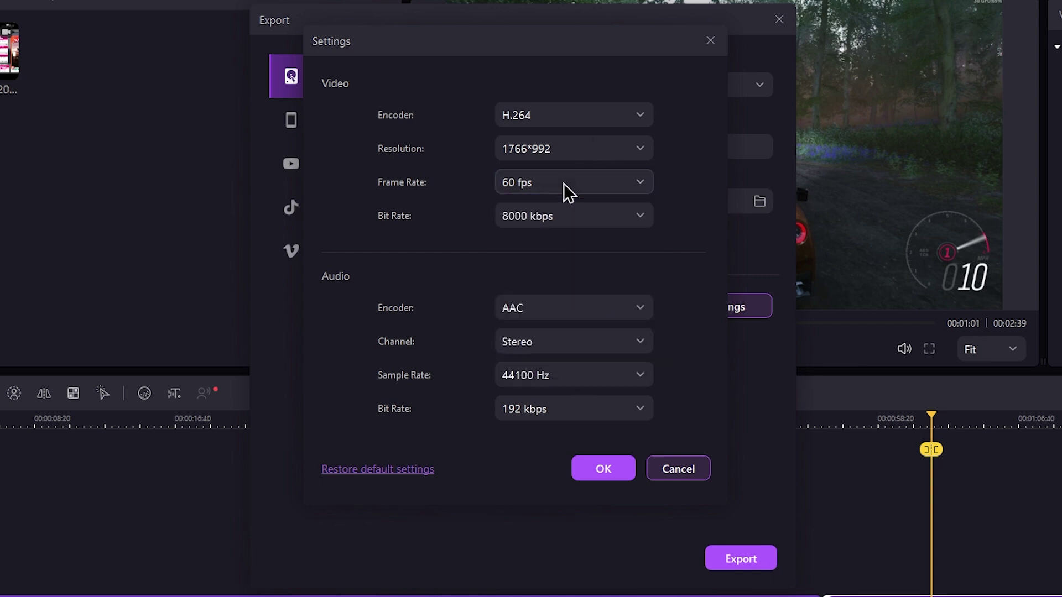
pyautogui.click(588, 149)
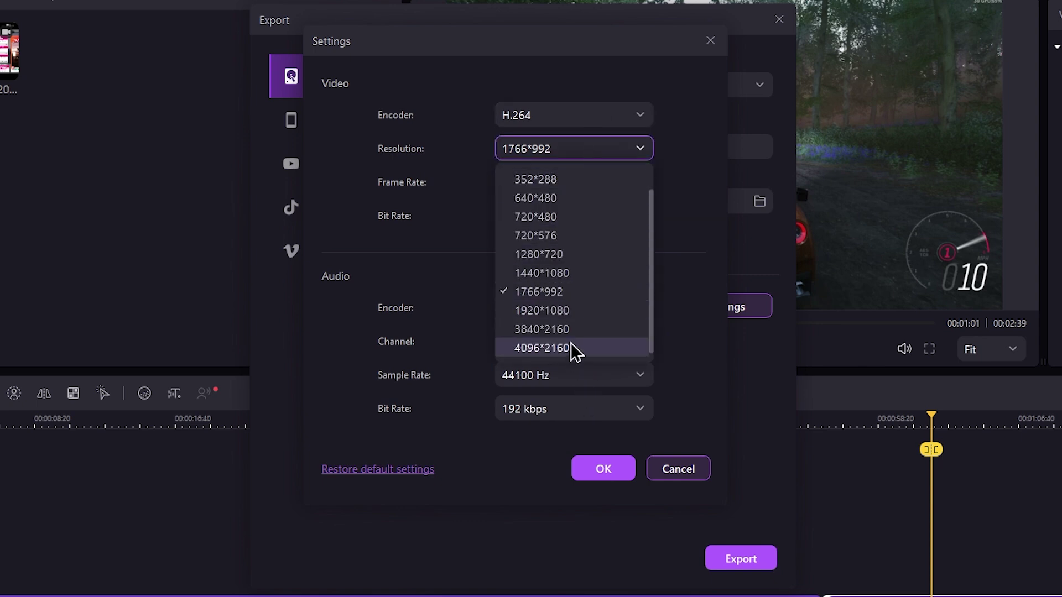
pyautogui.click(575, 310)
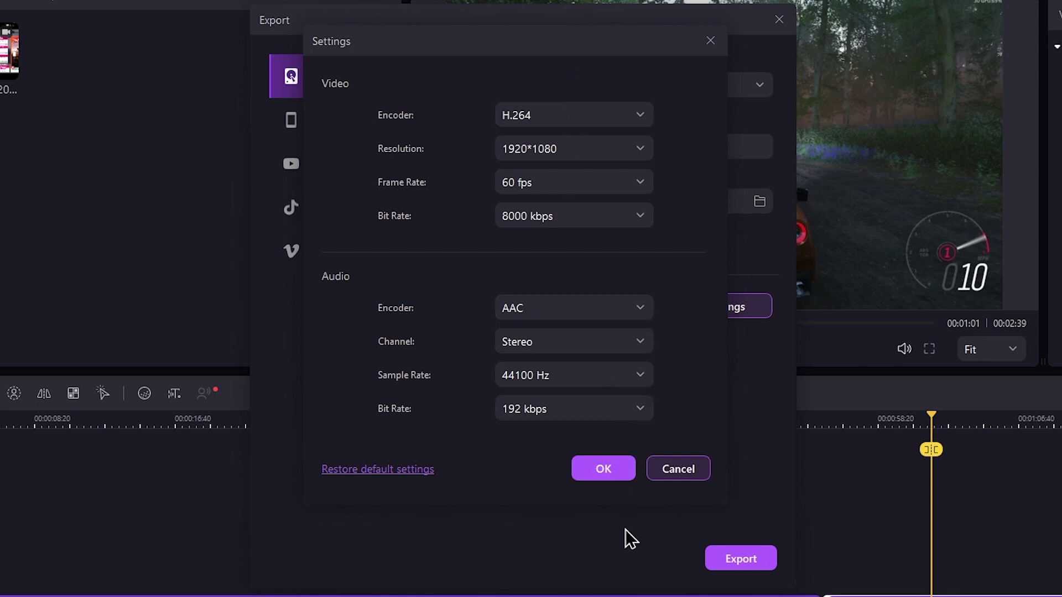
pyautogui.click(621, 474)
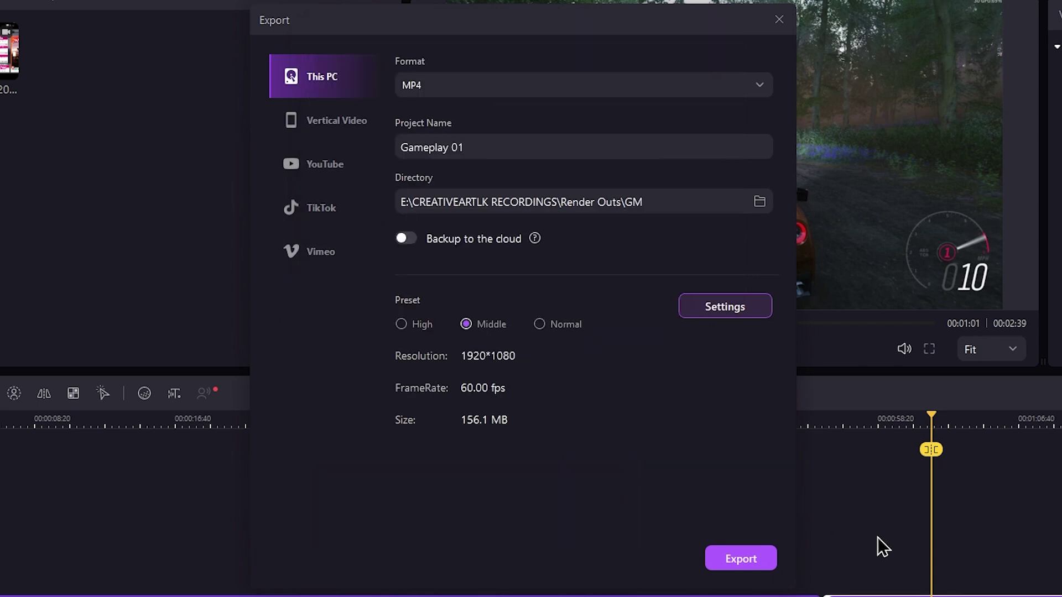
pyautogui.click(741, 558)
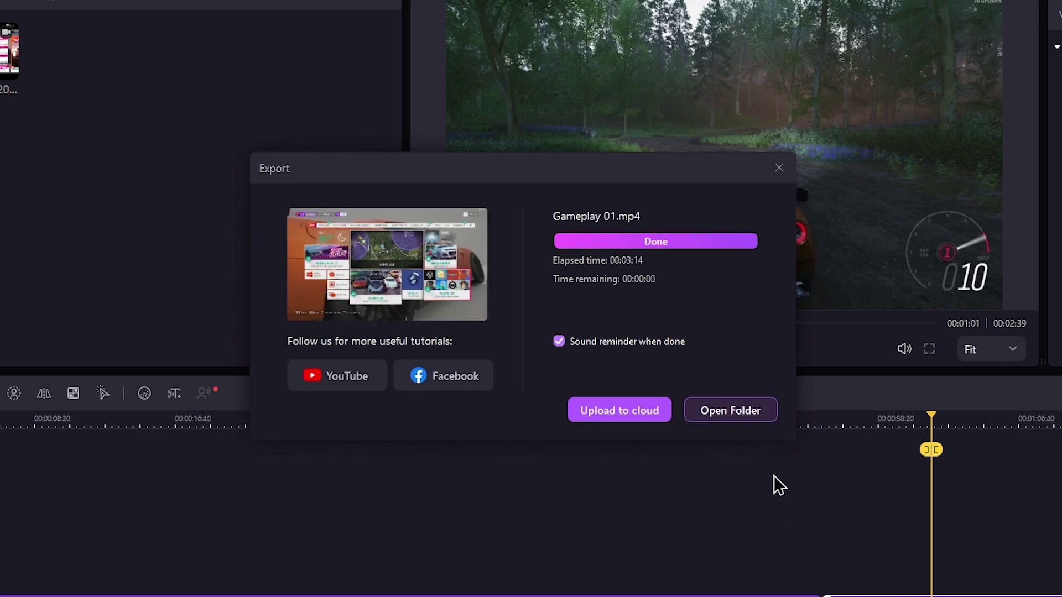
# - Open the GM folder holding the finished Gameplay 01.mp4
pyautogui.click(729, 416)
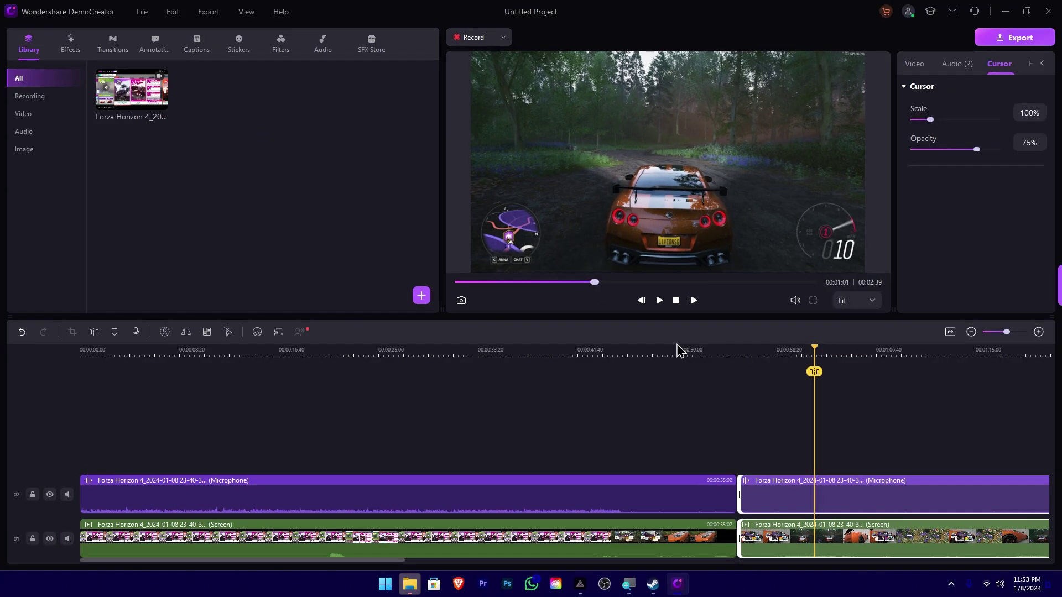